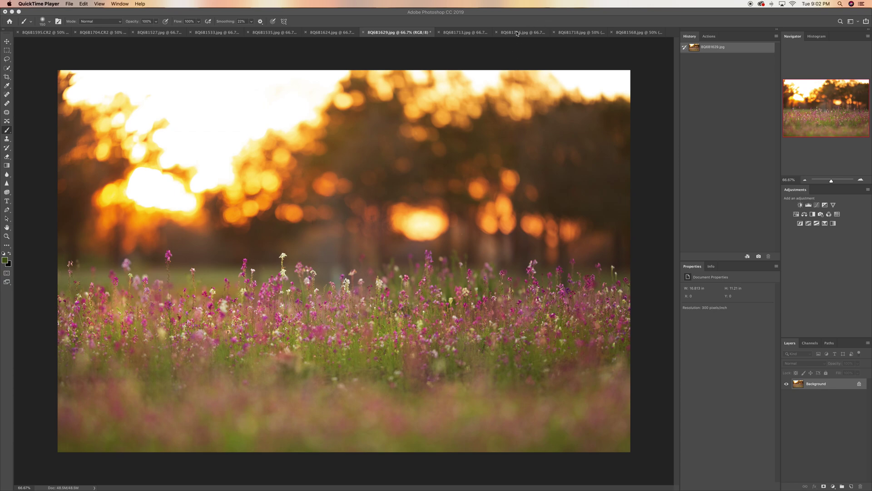
Bring Photoshop in front of QuickTime Player and show the 8Q6B1713 field photo
{"action": "left_click", "coordinate": [467, 34]}
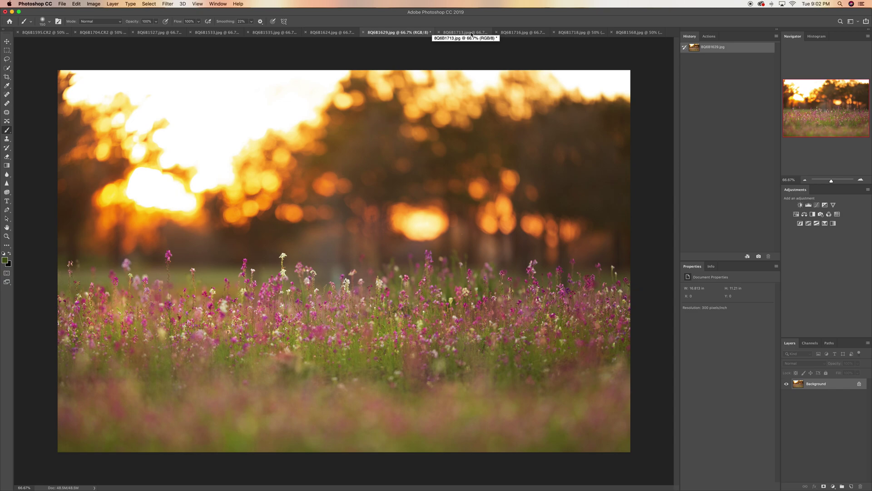
{"action": "left_click", "coordinate": [468, 33]}
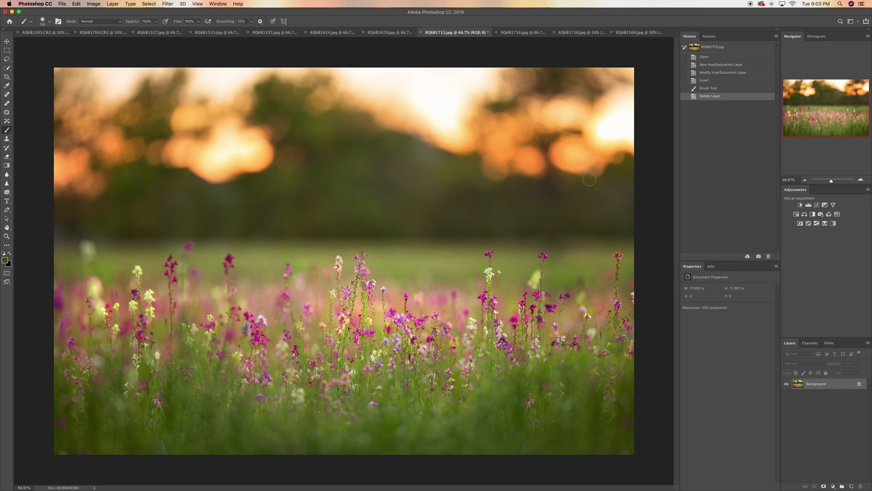
Add a Hue/Saturation layer with the Yellows hue lowered to about -5, then select its mask
{"action": "left_click", "coordinate": [797, 215]}
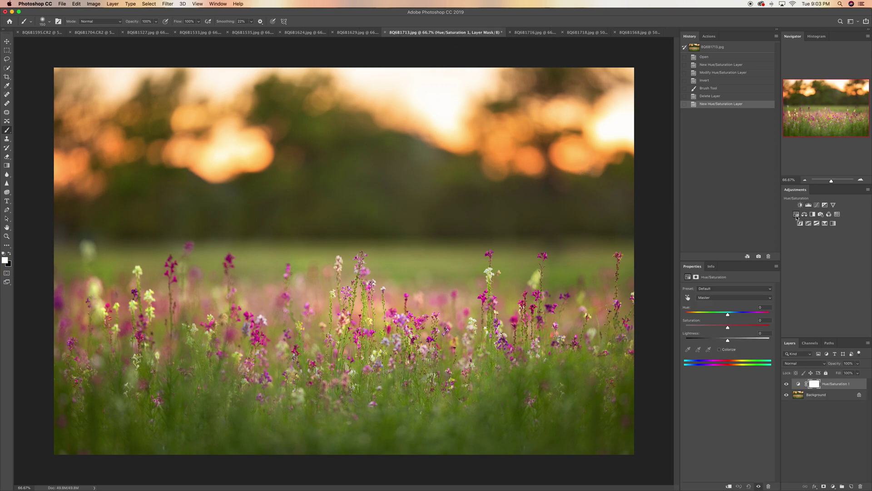
{"action": "left_click", "coordinate": [724, 298]}
{"action": "left_click", "coordinate": [724, 310]}
{"action": "left_click_drag", "start_coordinate": [728, 315], "coordinate": [725, 317]}
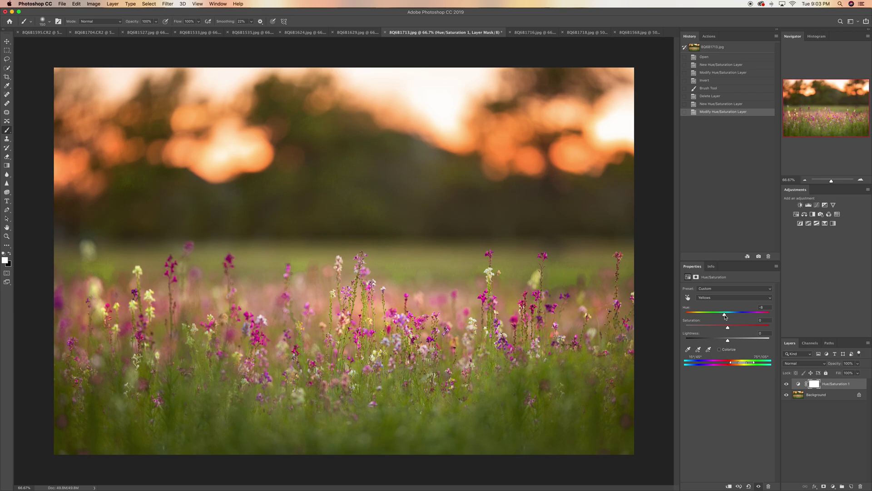
{"action": "mouse_move", "coordinate": [726, 317]}
{"action": "left_mouse_down"}
{"action": "mouse_move", "coordinate": [736, 317]}
{"action": "mouse_move", "coordinate": [726, 318]}
{"action": "left_mouse_up"}
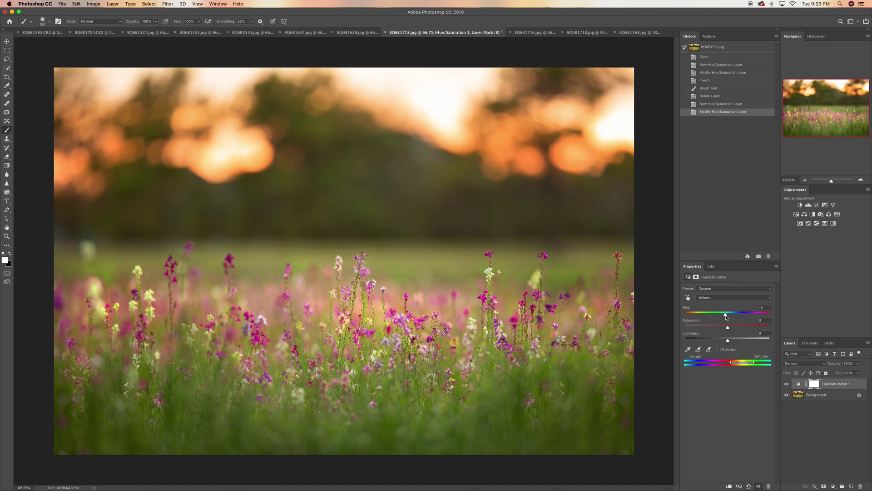
{"action": "left_click", "coordinate": [814, 385]}
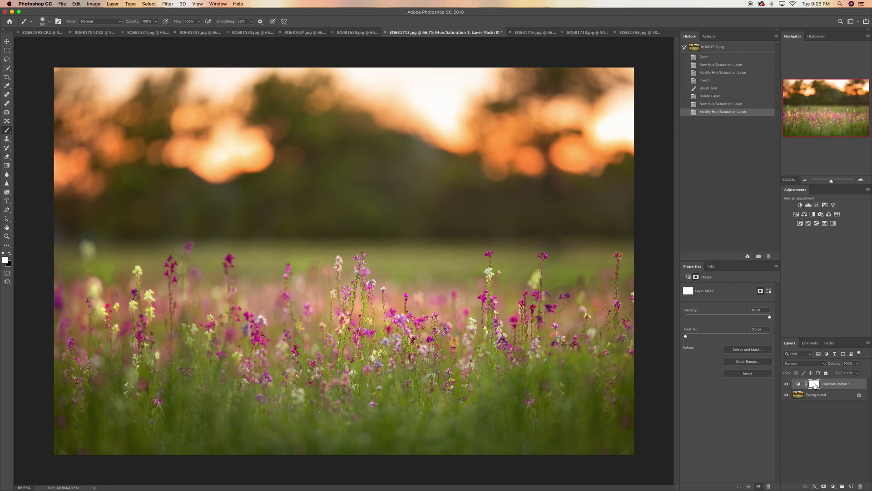
Invert the adjustment mask and paint it back over the lower grass with a ~1400 px brush
{"action": "key", "text": "super+i"}
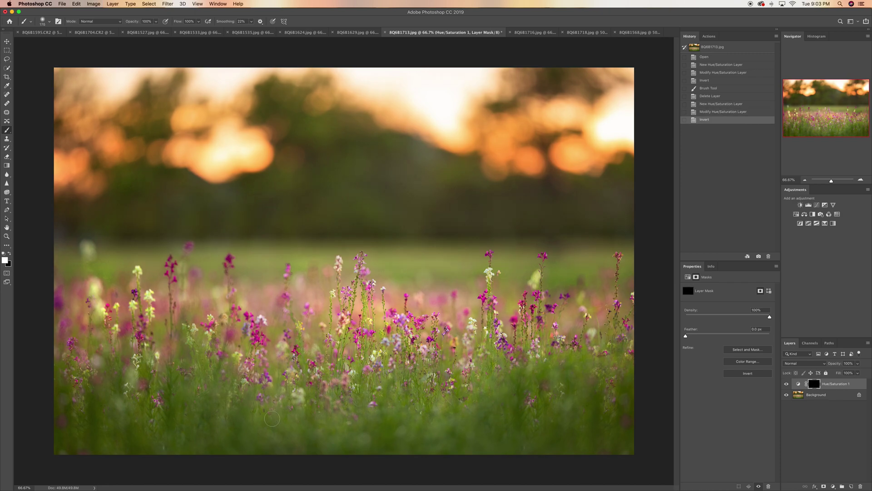
{"action": "key", "text": "bracketright"}
{"action": "key", "text": "bracketright"}
{"action": "key", "text": "bracketright"}
{"action": "key", "text": "bracketright"}
{"action": "key", "text": "bracketright"}
{"action": "key", "text": "bracketright"}
{"action": "key", "text": "bracketright"}
{"action": "key", "text": "bracketright"}
{"action": "key", "text": "bracketright"}
{"action": "key", "text": "bracketright"}
{"action": "key", "text": "bracketright"}
{"action": "key", "text": "bracketright"}
{"action": "key", "text": "bracketright"}
{"action": "key", "text": "bracketright"}
{"action": "key", "text": "bracketright"}
{"action": "mouse_move", "coordinate": [543, 432]}
{"action": "left_mouse_down"}
{"action": "mouse_move", "coordinate": [327, 477]}
{"action": "mouse_move", "coordinate": [530, 473]}
{"action": "left_mouse_up"}
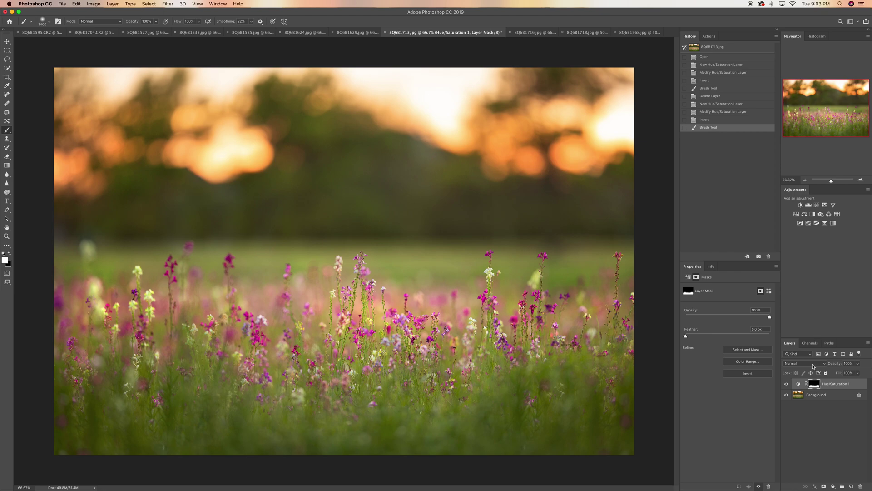
Deepen the Yellows hue to -16, compare before and after, then view the 8Q6B1716 photo
{"action": "left_click", "coordinate": [798, 384]}
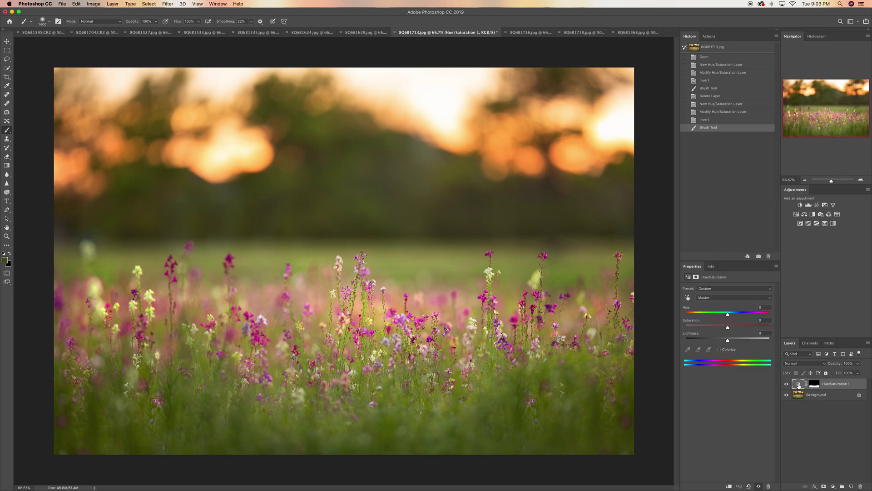
{"action": "left_click", "coordinate": [720, 301]}
{"action": "left_click", "coordinate": [719, 309]}
{"action": "left_click_drag", "start_coordinate": [725, 314], "coordinate": [726, 332]}
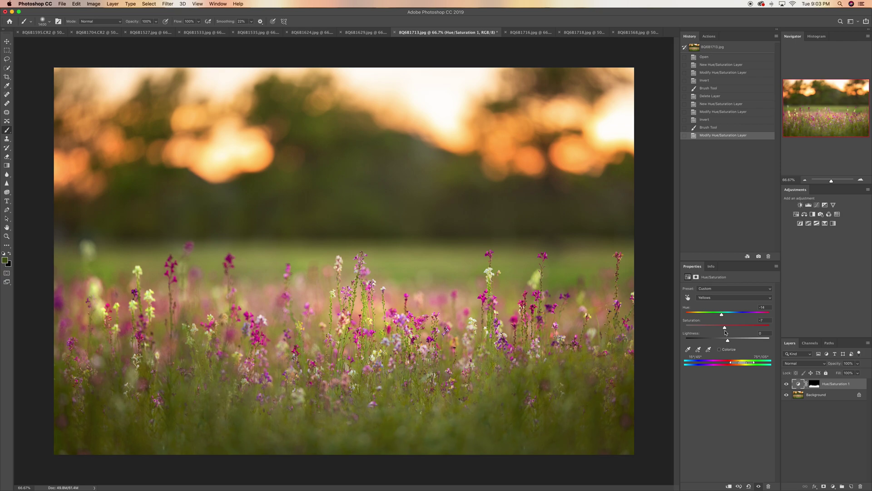
{"action": "left_click", "coordinate": [786, 385]}
{"action": "left_click", "coordinate": [787, 385]}
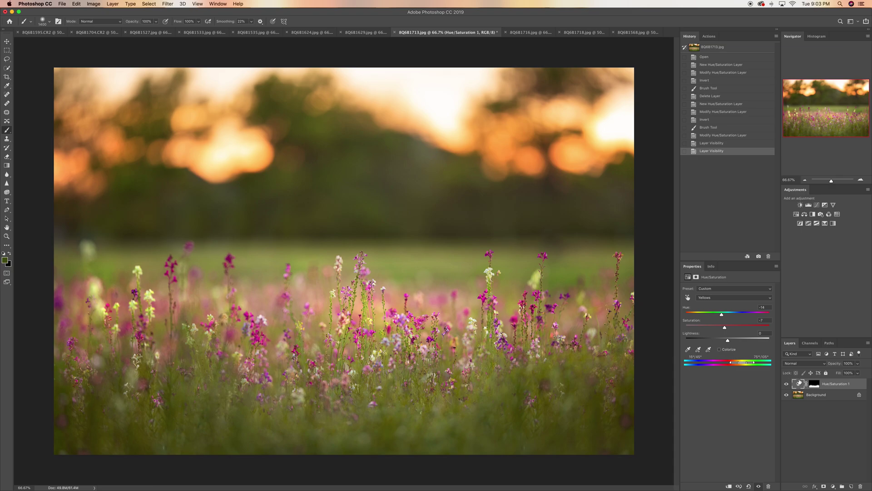
{"action": "left_click", "coordinate": [532, 34]}
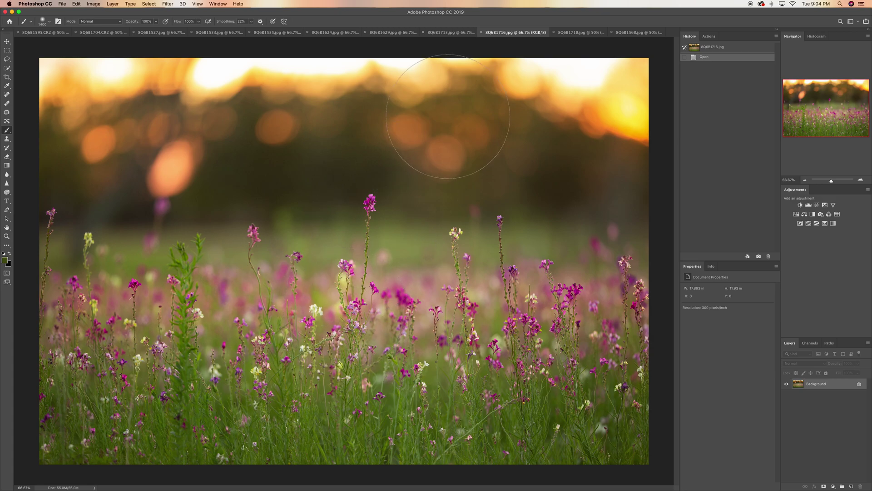
Look over the 8Q6B1718 and 8Q6B1568 photos, then return to the 8Q6B1713 field photo
{"action": "left_click", "coordinate": [590, 32]}
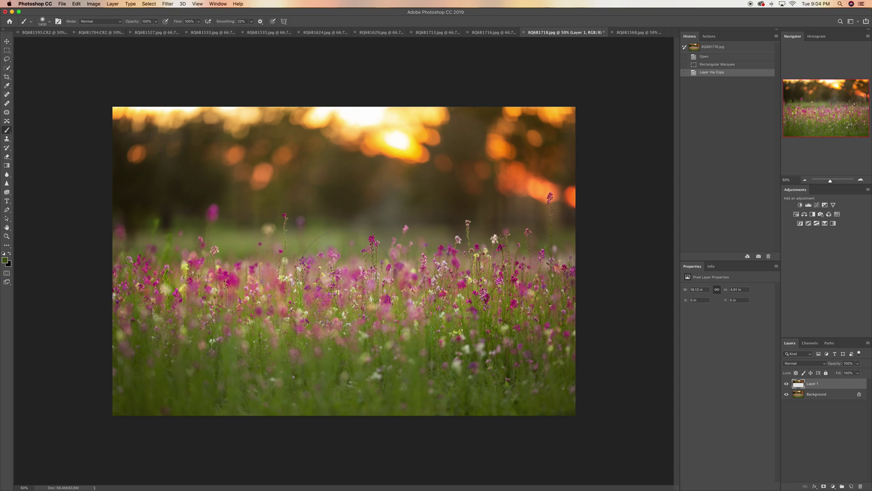
{"action": "left_click", "coordinate": [635, 34]}
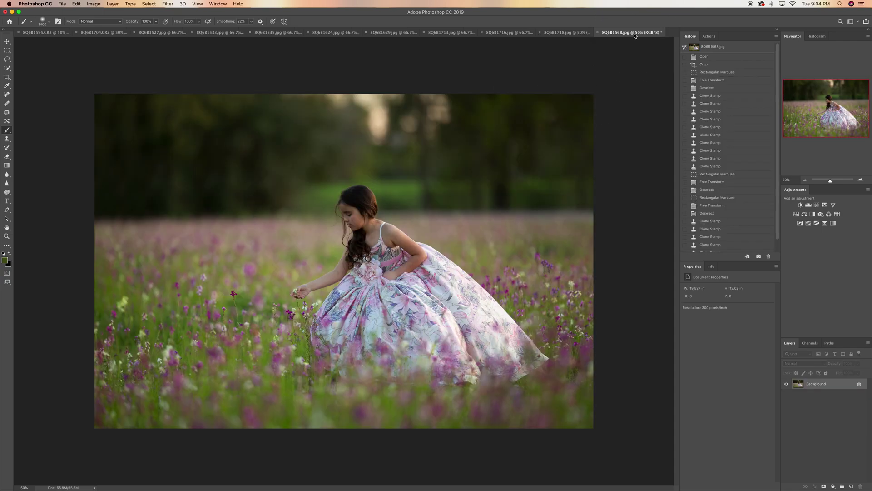
{"action": "left_click", "coordinate": [441, 32]}
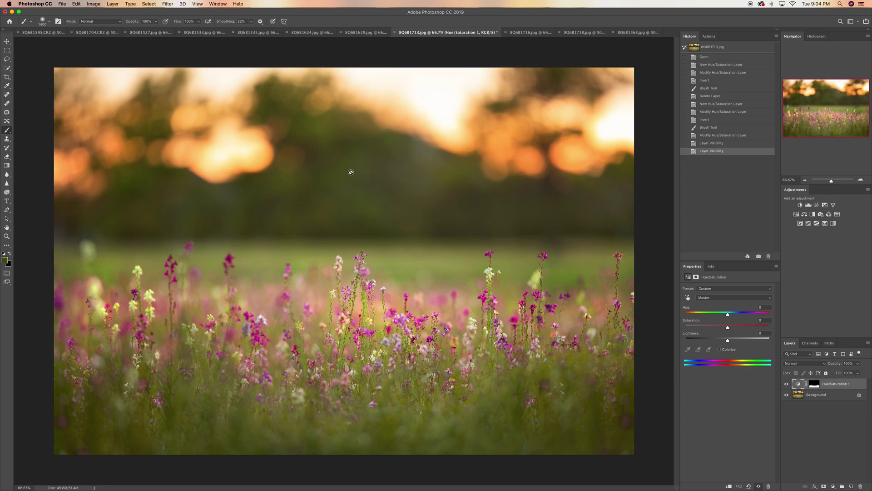
Compare the 8Q6B1629 and 8Q6B1624 sunset photos, then bring up the 8Q6B1535 flower strip
{"action": "left_click", "coordinate": [366, 32]}
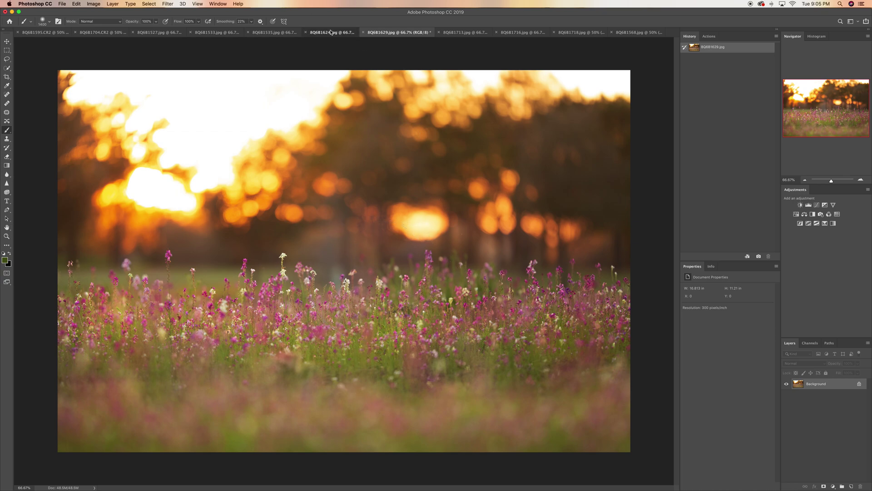
{"action": "left_click", "coordinate": [346, 33]}
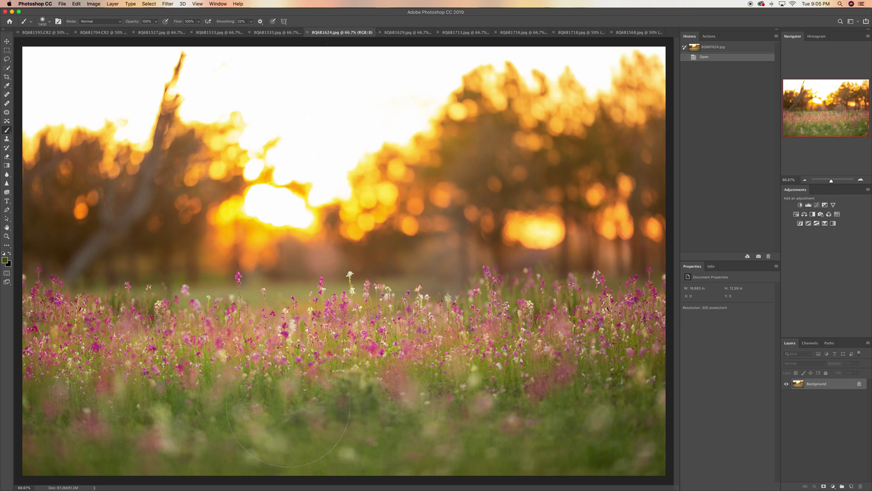
{"action": "left_click", "coordinate": [410, 34]}
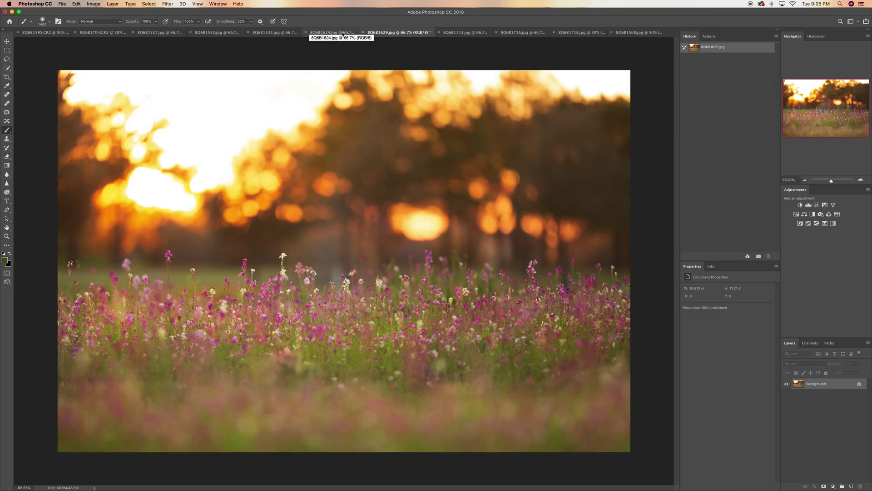
{"action": "left_click", "coordinate": [282, 33]}
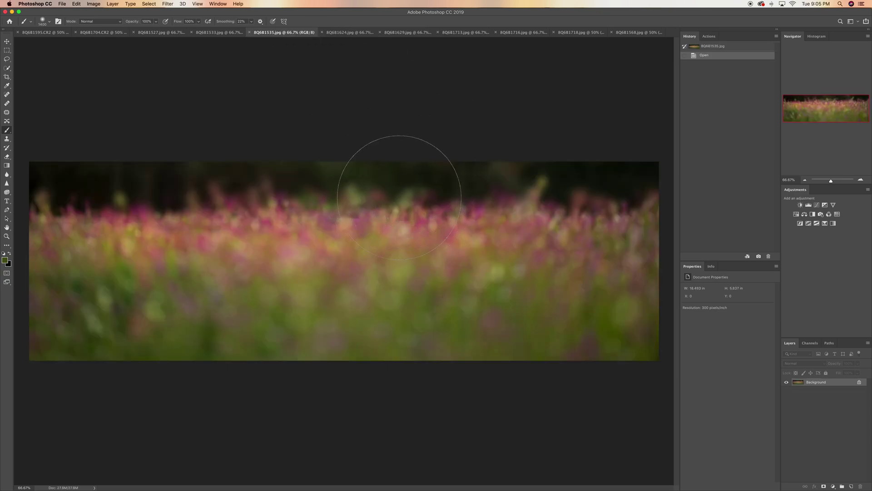
Drag the blurred 8Q6B1535 flower strip into the 8Q6B1568 girl photo over its lower foreground
{"action": "left_click", "coordinate": [645, 33]}
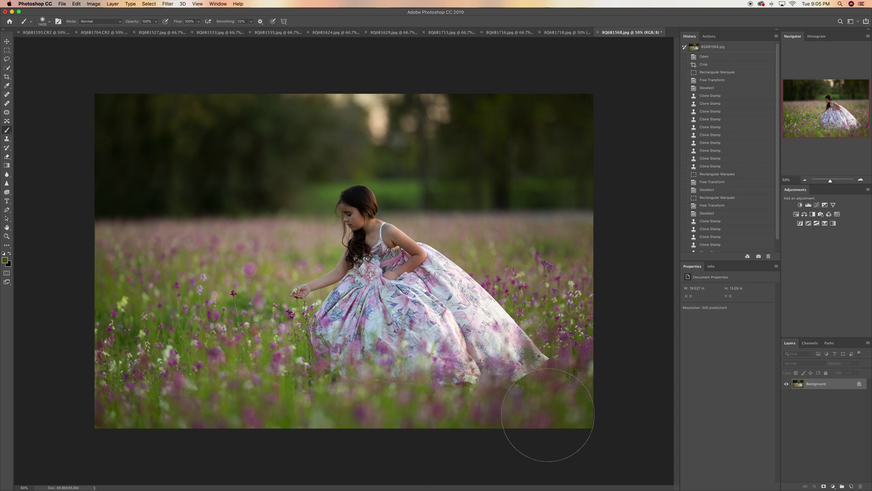
{"action": "left_click", "coordinate": [230, 34]}
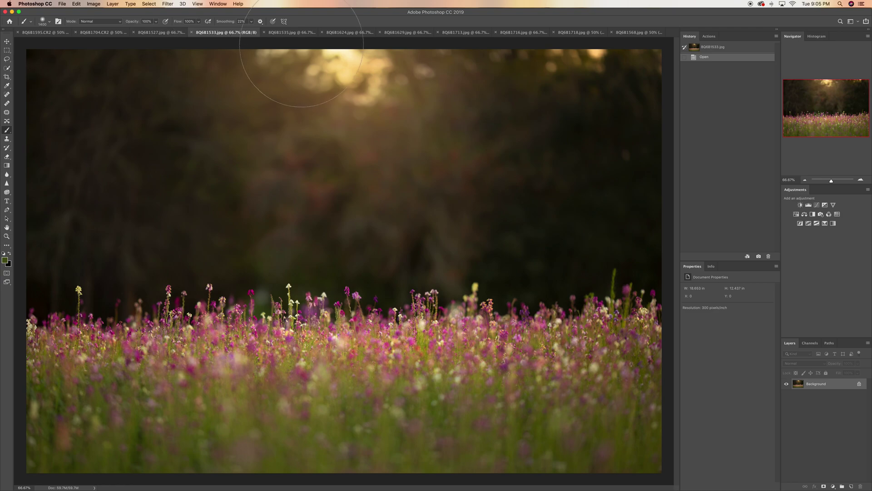
{"action": "left_click", "coordinate": [284, 32]}
{"action": "key", "text": "v"}
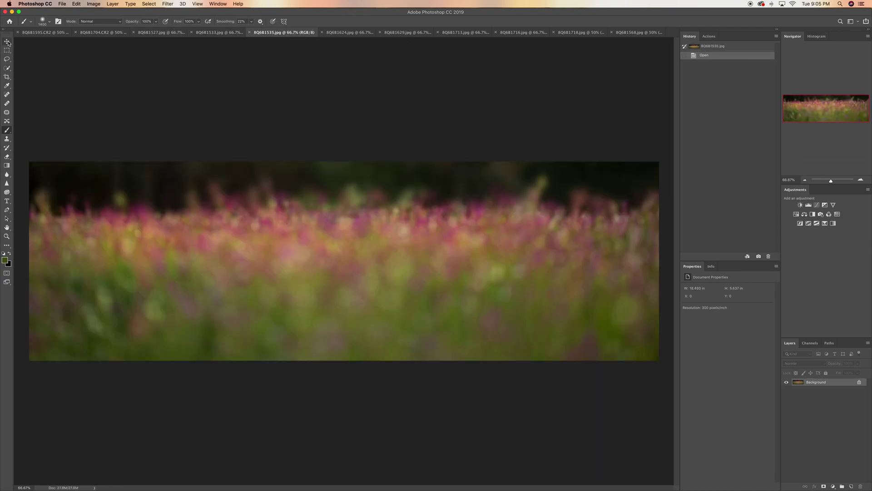
{"action": "left_click_drag", "start_coordinate": [361, 258], "coordinate": [632, 33]}
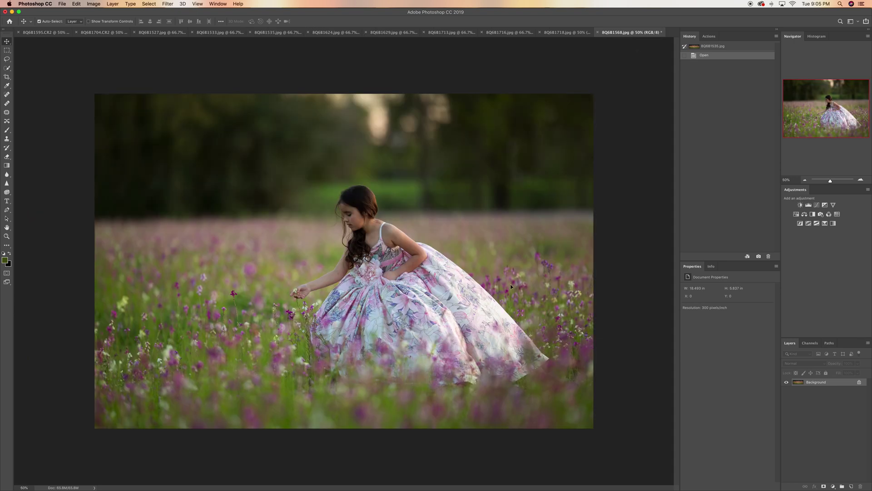
{"action": "left_click_drag", "start_coordinate": [397, 371], "coordinate": [328, 375]}
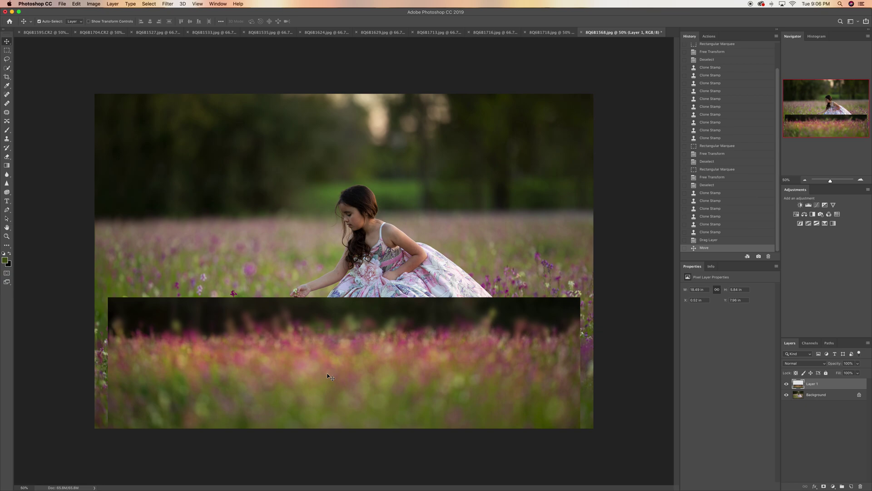
Widen the flower strip to about 105.75% and align it with the photo's left edge
{"action": "key", "text": "super+t"}
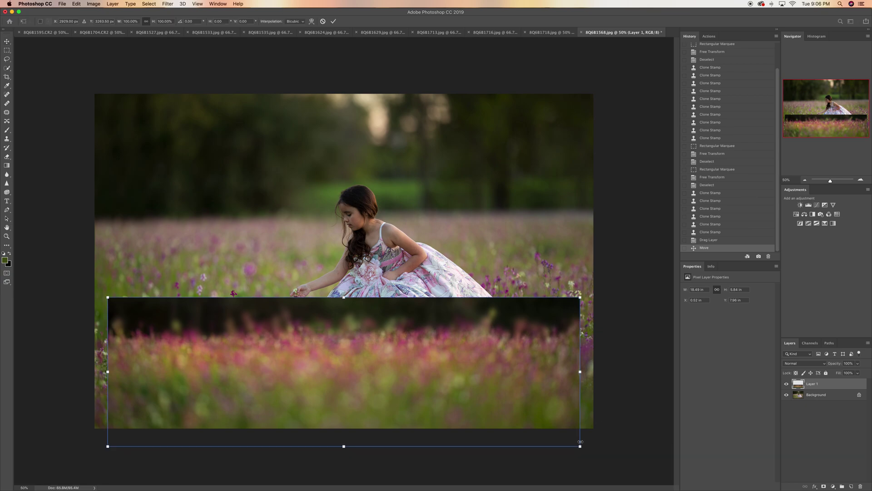
{"action": "left_click_drag", "start_coordinate": [580, 372], "coordinate": [608, 373]}
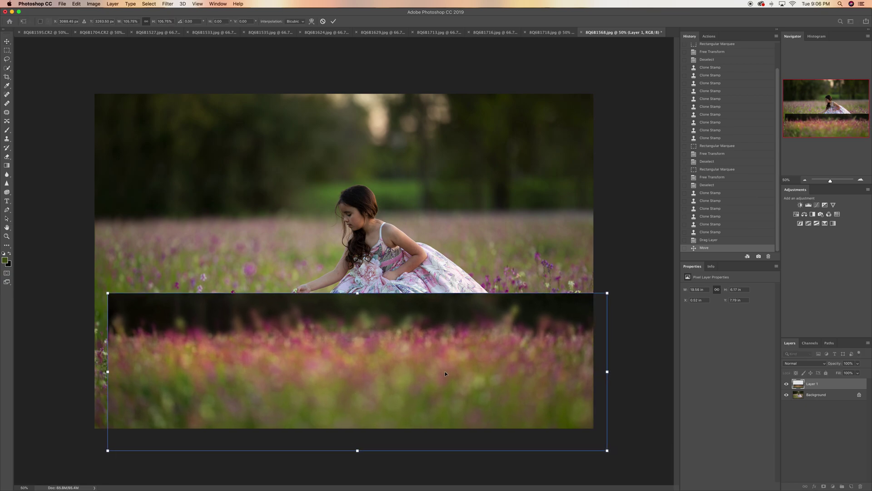
{"action": "left_click_drag", "start_coordinate": [444, 375], "coordinate": [429, 378]}
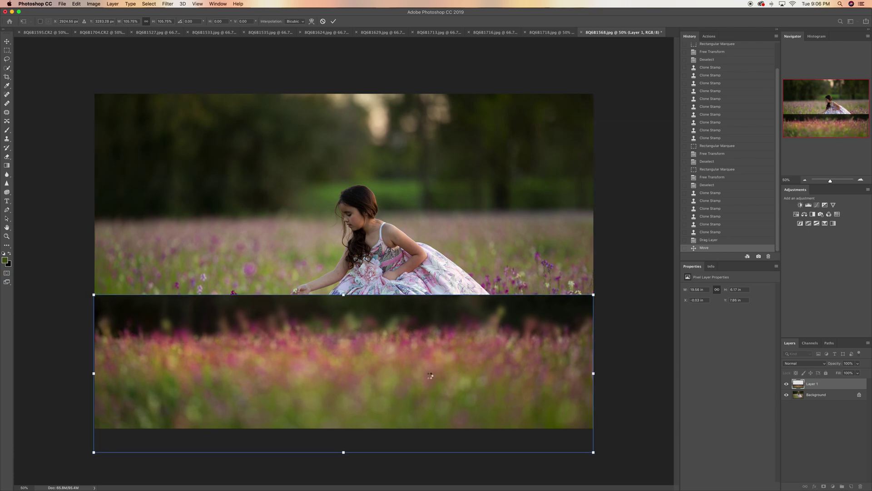
{"action": "key", "text": "Return"}
Add an inverted mask to Layer 1 and paint blurry flowers back into the lower-left field with an 800 px brush
{"action": "left_click", "coordinate": [823, 486]}
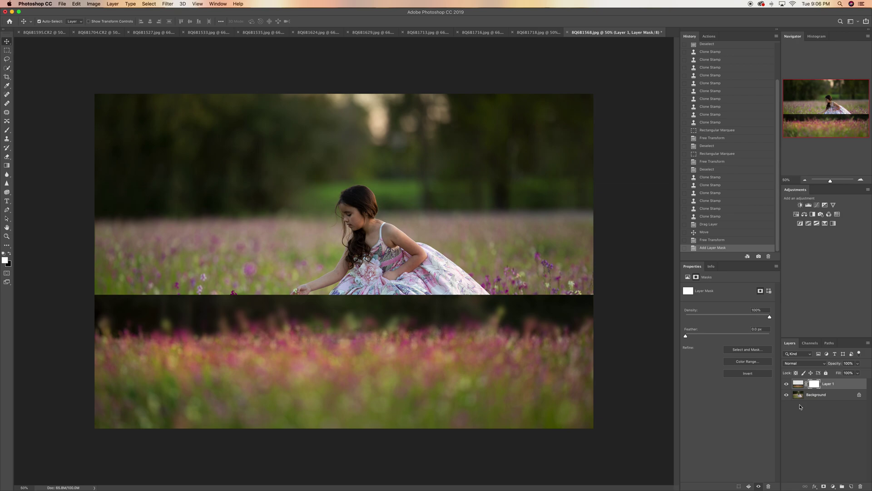
{"action": "key", "text": "super+i"}
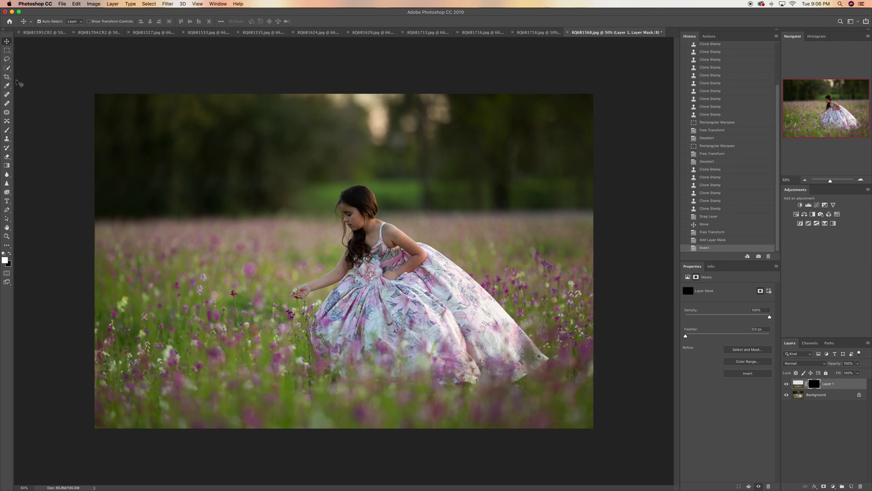
{"action": "left_click", "coordinate": [7, 131]}
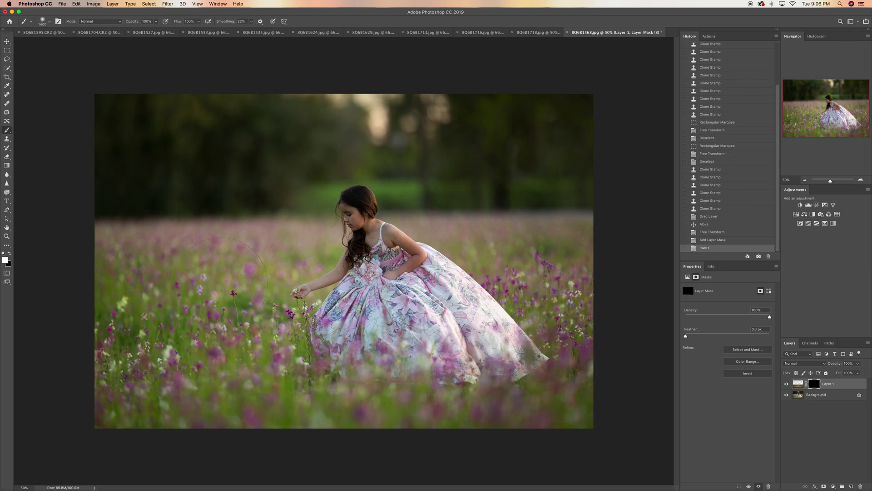
{"action": "key", "text": "bracketleft"}
{"action": "key", "text": "bracketleft"}
{"action": "key", "text": "bracketleft"}
{"action": "key", "text": "bracketleft"}
{"action": "key", "text": "bracketleft"}
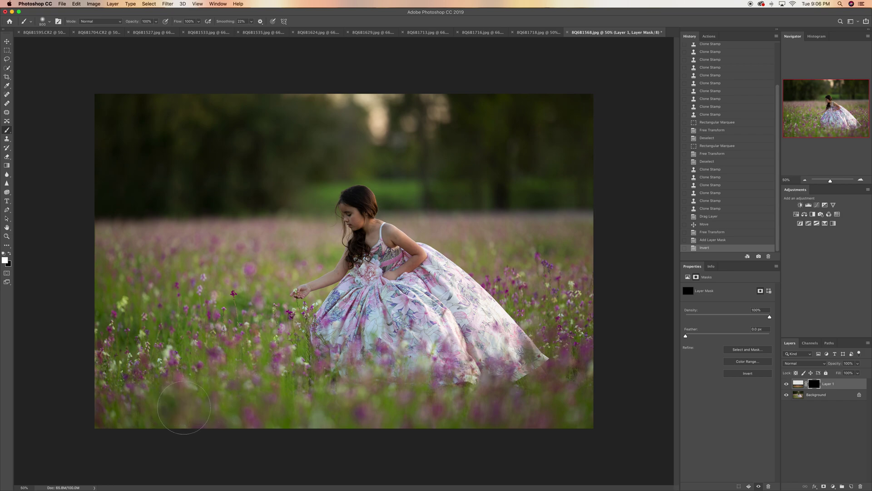
{"action": "mouse_move", "coordinate": [148, 403]}
{"action": "left_mouse_down"}
{"action": "mouse_move", "coordinate": [119, 395]}
{"action": "mouse_move", "coordinate": [136, 364]}
{"action": "mouse_move", "coordinate": [126, 350]}
{"action": "mouse_move", "coordinate": [200, 415]}
{"action": "mouse_move", "coordinate": [238, 404]}
{"action": "mouse_move", "coordinate": [218, 365]}
{"action": "mouse_move", "coordinate": [349, 394]}
{"action": "mouse_move", "coordinate": [381, 386]}
{"action": "mouse_move", "coordinate": [271, 400]}
{"action": "mouse_move", "coordinate": [409, 405]}
{"action": "mouse_move", "coordinate": [492, 423]}
{"action": "mouse_move", "coordinate": [546, 398]}
{"action": "mouse_move", "coordinate": [593, 403]}
{"action": "left_mouse_up"}
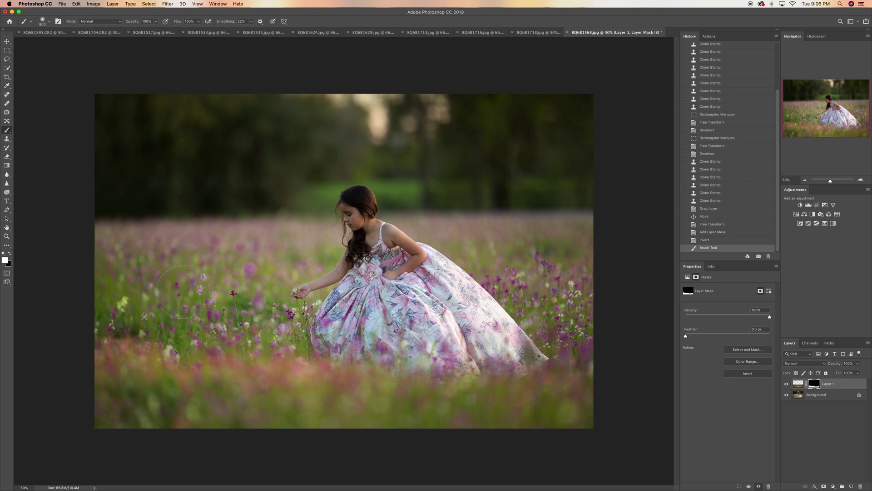
{"action": "left_click_drag", "start_coordinate": [194, 309], "coordinate": [141, 303]}
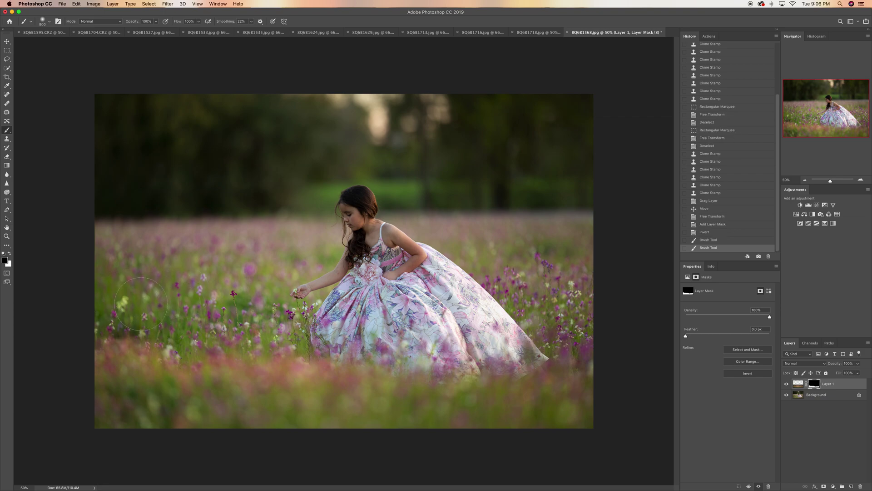
{"action": "left_click", "coordinate": [787, 384]}
{"action": "left_click", "coordinate": [787, 383]}
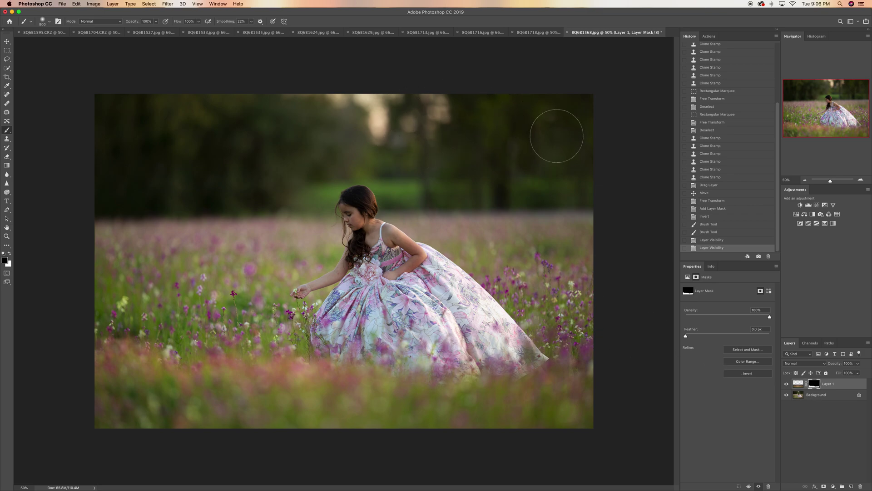
{"action": "left_click", "coordinate": [538, 33]}
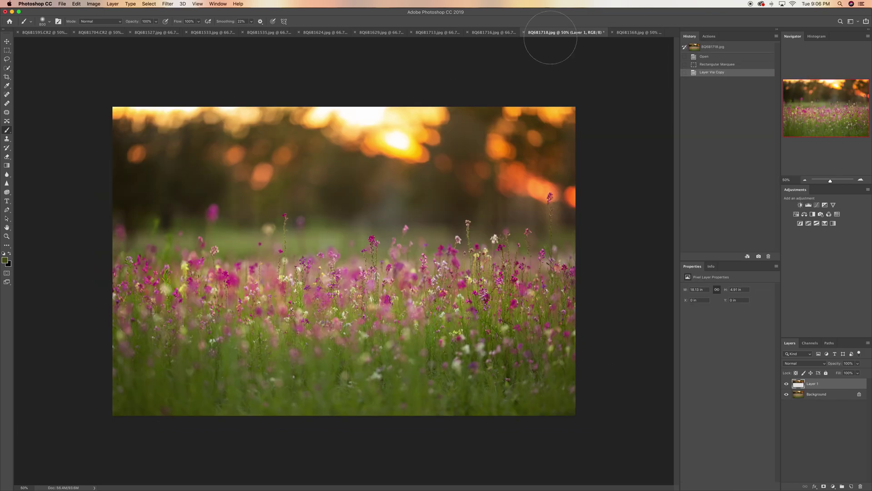
Delete Layer 1, copy 8Q6B1718's top sunset band to a layer, and drag it into the girl photo
{"action": "left_click", "coordinate": [7, 50]}
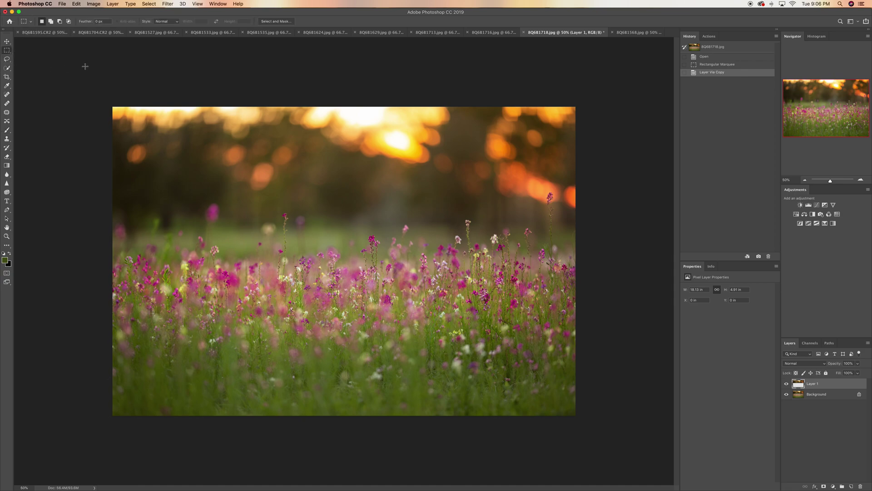
{"action": "key", "text": "BackSpace"}
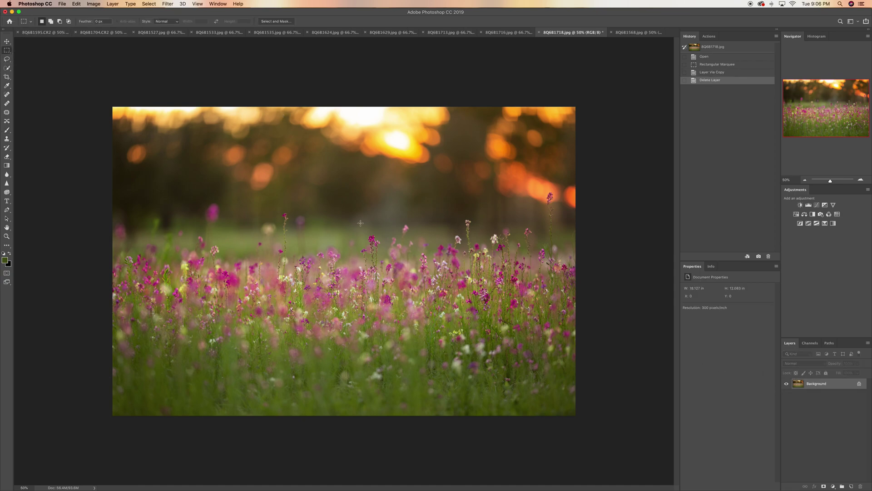
{"action": "left_click_drag", "start_coordinate": [109, 97], "coordinate": [600, 219]}
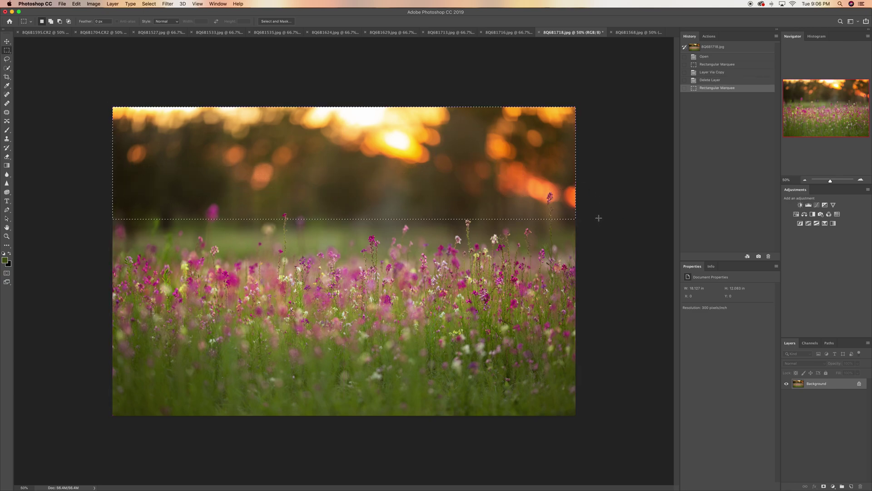
{"action": "key", "text": "super+j"}
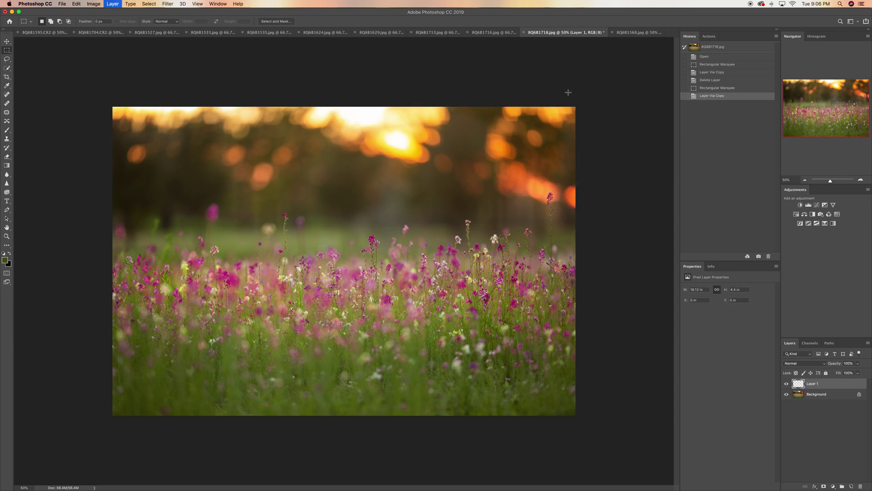
{"action": "left_click", "coordinate": [8, 42]}
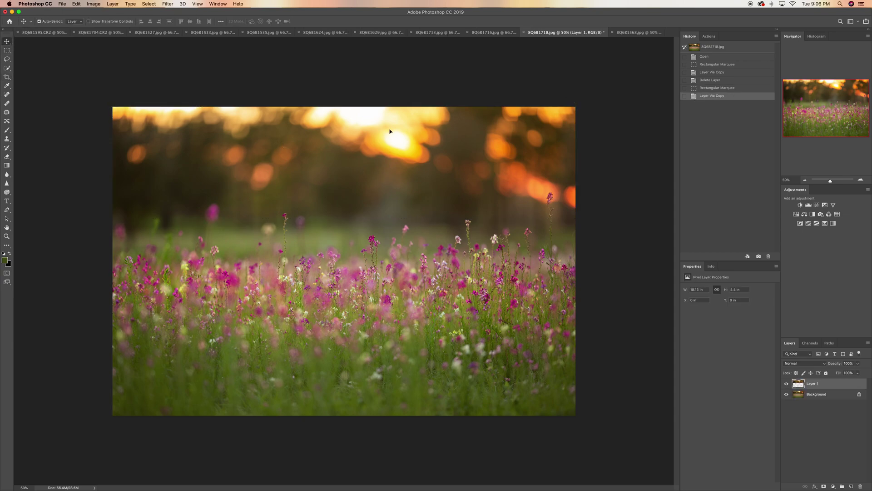
{"action": "left_click_drag", "start_coordinate": [636, 33], "coordinate": [300, 149]}
{"action": "key", "text": "super+t"}
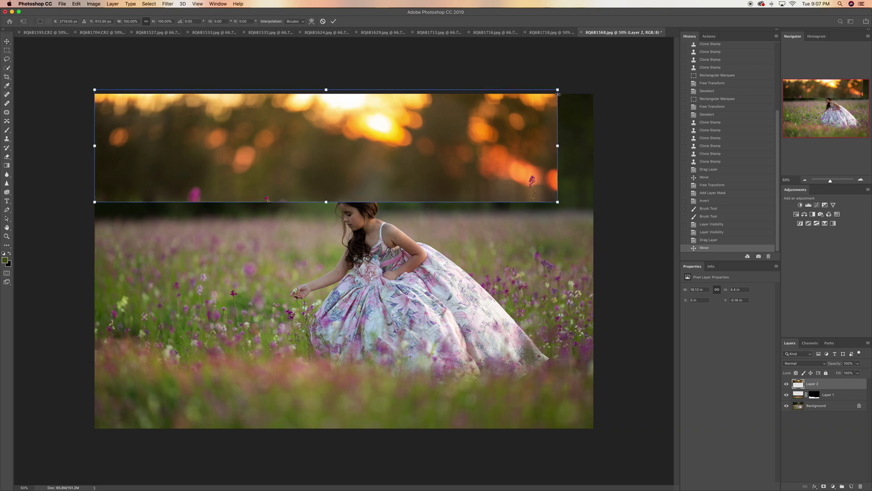
Enlarge Layer 2 to the photo's full width and give it an inverted black mask
{"action": "left_click_drag", "start_coordinate": [558, 90], "coordinate": [604, 74]}
{"action": "key", "text": "Return"}
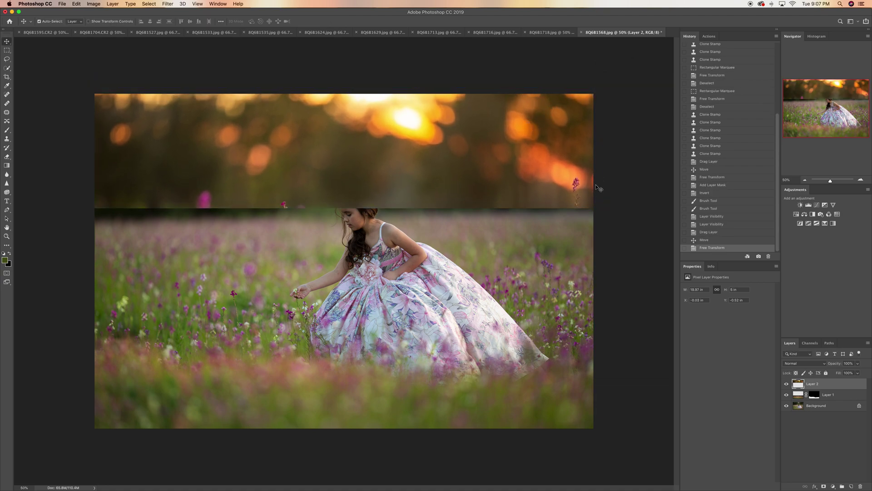
{"action": "left_click", "coordinate": [824, 486]}
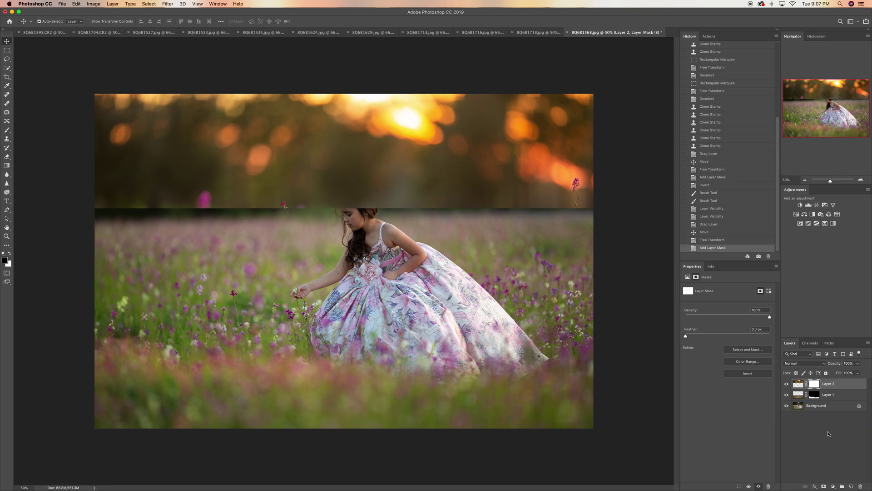
{"action": "key", "text": "super+i"}
{"action": "left_click", "coordinate": [8, 131]}
Paint white with a 500 px brush to reveal the orange sunset bokeh across the top
{"action": "key", "text": "bracketleft"}
{"action": "key", "text": "x"}
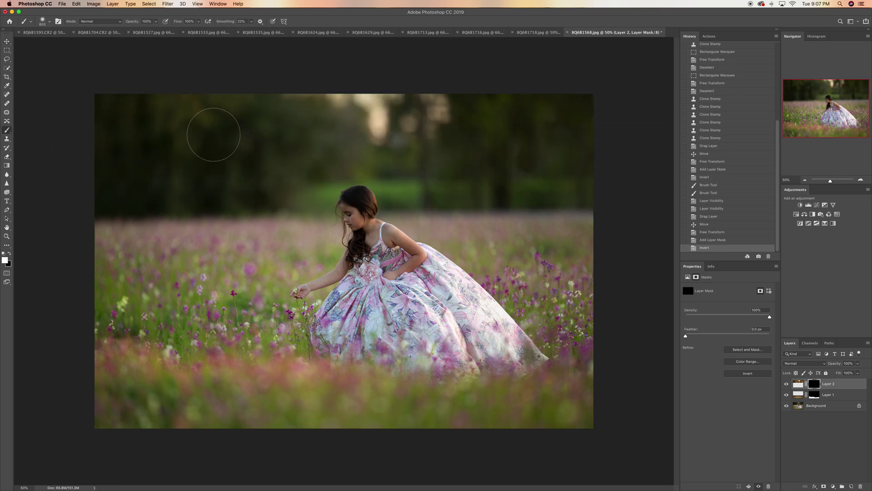
{"action": "key", "text": "bracketleft"}
{"action": "key", "text": "bracketleft"}
{"action": "mouse_move", "coordinate": [217, 105]}
{"action": "left_mouse_down"}
{"action": "mouse_move", "coordinate": [199, 112]}
{"action": "mouse_move", "coordinate": [192, 100]}
{"action": "mouse_move", "coordinate": [115, 101]}
{"action": "left_mouse_up"}
{"action": "mouse_move", "coordinate": [201, 111]}
{"action": "left_mouse_down"}
{"action": "mouse_move", "coordinate": [243, 113]}
{"action": "mouse_move", "coordinate": [240, 124]}
{"action": "mouse_move", "coordinate": [179, 117]}
{"action": "mouse_move", "coordinate": [141, 98]}
{"action": "mouse_move", "coordinate": [108, 112]}
{"action": "mouse_move", "coordinate": [207, 107]}
{"action": "mouse_move", "coordinate": [238, 126]}
{"action": "mouse_move", "coordinate": [198, 124]}
{"action": "mouse_move", "coordinate": [319, 93]}
{"action": "mouse_move", "coordinate": [390, 112]}
{"action": "mouse_move", "coordinate": [402, 116]}
{"action": "left_mouse_up"}
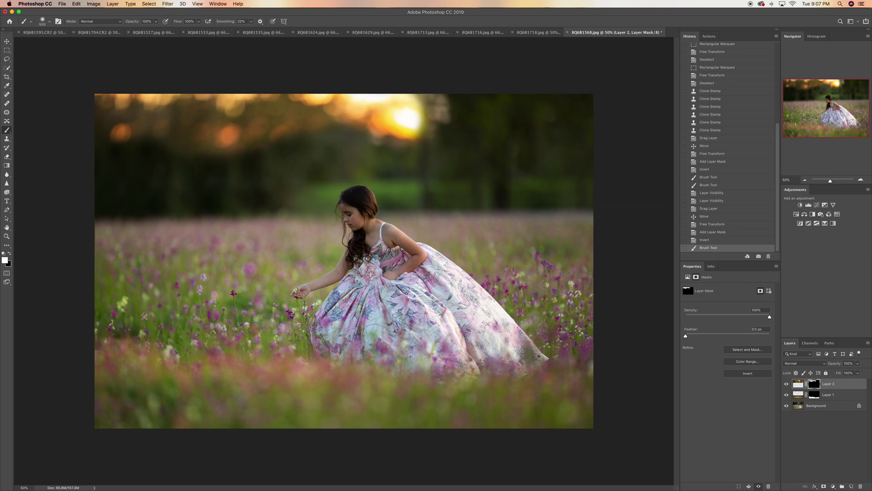
{"action": "mouse_move", "coordinate": [422, 129]}
{"action": "left_mouse_down"}
{"action": "mouse_move", "coordinate": [442, 126]}
{"action": "mouse_move", "coordinate": [430, 108]}
{"action": "mouse_move", "coordinate": [449, 113]}
{"action": "mouse_move", "coordinate": [453, 106]}
{"action": "mouse_move", "coordinate": [421, 98]}
{"action": "mouse_move", "coordinate": [413, 110]}
{"action": "mouse_move", "coordinate": [418, 123]}
{"action": "mouse_move", "coordinate": [467, 121]}
{"action": "mouse_move", "coordinate": [454, 125]}
{"action": "mouse_move", "coordinate": [481, 136]}
{"action": "mouse_move", "coordinate": [540, 113]}
{"action": "mouse_move", "coordinate": [575, 120]}
{"action": "mouse_move", "coordinate": [560, 135]}
{"action": "mouse_move", "coordinate": [456, 156]}
{"action": "mouse_move", "coordinate": [373, 122]}
{"action": "mouse_move", "coordinate": [385, 138]}
{"action": "left_mouse_up"}
{"action": "mouse_move", "coordinate": [456, 155]}
{"action": "left_mouse_down"}
{"action": "mouse_move", "coordinate": [575, 182]}
{"action": "mouse_move", "coordinate": [604, 173]}
{"action": "mouse_move", "coordinate": [594, 137]}
{"action": "left_mouse_up"}
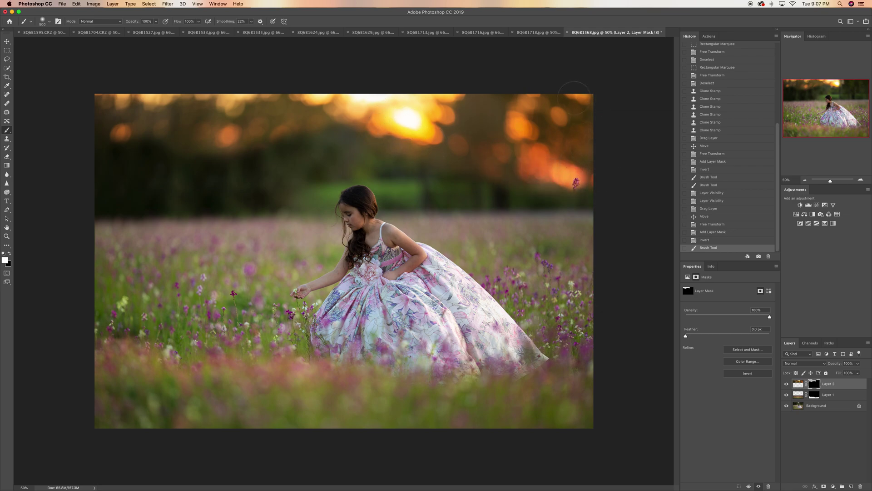
{"action": "left_click_drag", "start_coordinate": [575, 97], "coordinate": [576, 100]}
{"action": "left_click_drag", "start_coordinate": [437, 156], "coordinate": [491, 170]}
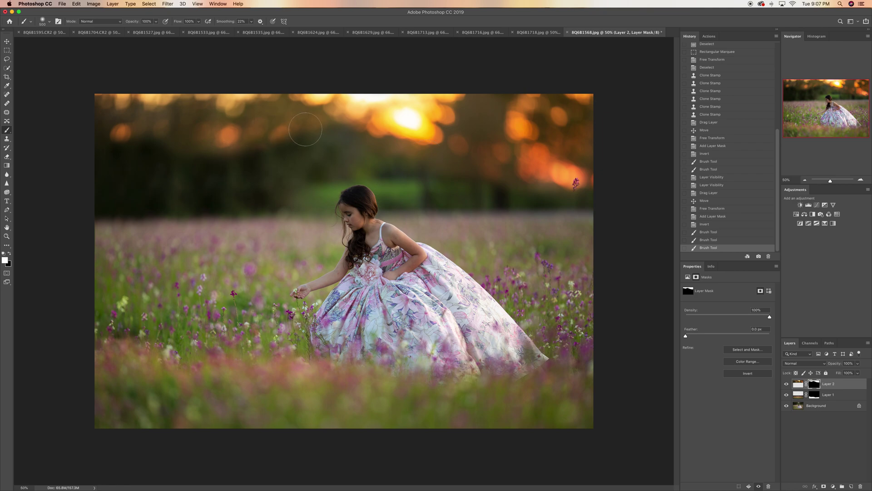
{"action": "mouse_move", "coordinate": [306, 129]}
{"action": "left_mouse_down"}
{"action": "mouse_move", "coordinate": [254, 155]}
{"action": "mouse_move", "coordinate": [194, 156]}
{"action": "mouse_move", "coordinate": [130, 135]}
{"action": "mouse_move", "coordinate": [95, 111]}
{"action": "mouse_move", "coordinate": [114, 160]}
{"action": "mouse_move", "coordinate": [145, 176]}
{"action": "mouse_move", "coordinate": [261, 173]}
{"action": "mouse_move", "coordinate": [318, 135]}
{"action": "mouse_move", "coordinate": [367, 142]}
{"action": "left_mouse_up"}
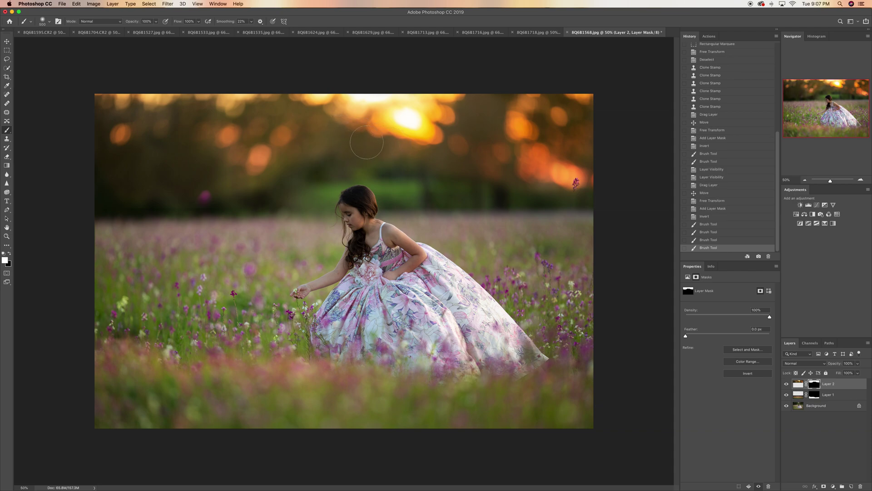
Paint black to hide the magenta flower blob and tone down the upper-left glow, opacity 83%
{"action": "key", "text": "x"}
{"action": "mouse_move", "coordinate": [191, 185]}
{"action": "left_mouse_down"}
{"action": "mouse_move", "coordinate": [200, 201]}
{"action": "mouse_move", "coordinate": [121, 216]}
{"action": "mouse_move", "coordinate": [111, 203]}
{"action": "mouse_move", "coordinate": [127, 214]}
{"action": "left_mouse_up"}
{"action": "key", "text": "bracketright"}
{"action": "key", "text": "bracketright"}
{"action": "key", "text": "bracketright"}
{"action": "key", "text": "bracketright"}
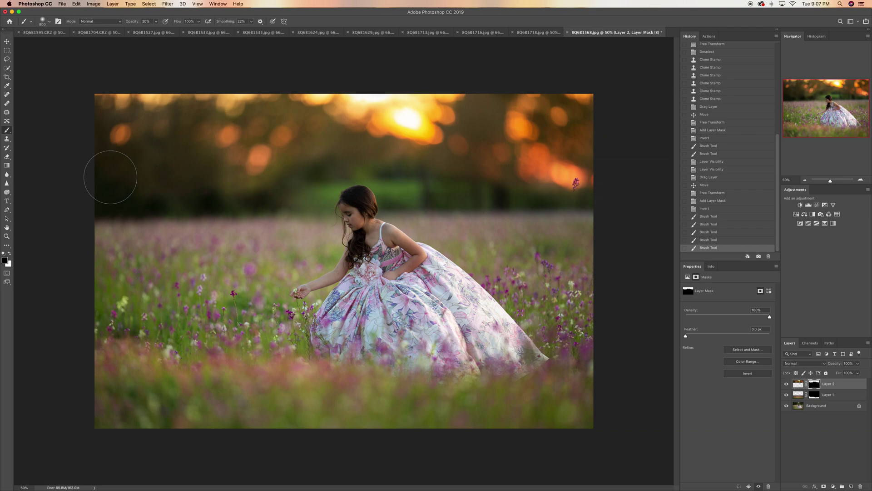
{"action": "mouse_move", "coordinate": [113, 177]}
{"action": "left_mouse_down"}
{"action": "mouse_move", "coordinate": [166, 185]}
{"action": "mouse_move", "coordinate": [210, 203]}
{"action": "mouse_move", "coordinate": [229, 193]}
{"action": "mouse_move", "coordinate": [218, 201]}
{"action": "mouse_move", "coordinate": [166, 175]}
{"action": "mouse_move", "coordinate": [146, 183]}
{"action": "mouse_move", "coordinate": [293, 213]}
{"action": "mouse_move", "coordinate": [318, 203]}
{"action": "mouse_move", "coordinate": [277, 203]}
{"action": "mouse_move", "coordinate": [313, 183]}
{"action": "mouse_move", "coordinate": [450, 185]}
{"action": "mouse_move", "coordinate": [470, 197]}
{"action": "mouse_move", "coordinate": [475, 168]}
{"action": "mouse_move", "coordinate": [409, 194]}
{"action": "mouse_move", "coordinate": [389, 184]}
{"action": "mouse_move", "coordinate": [487, 182]}
{"action": "mouse_move", "coordinate": [521, 205]}
{"action": "mouse_move", "coordinate": [567, 209]}
{"action": "left_mouse_up"}
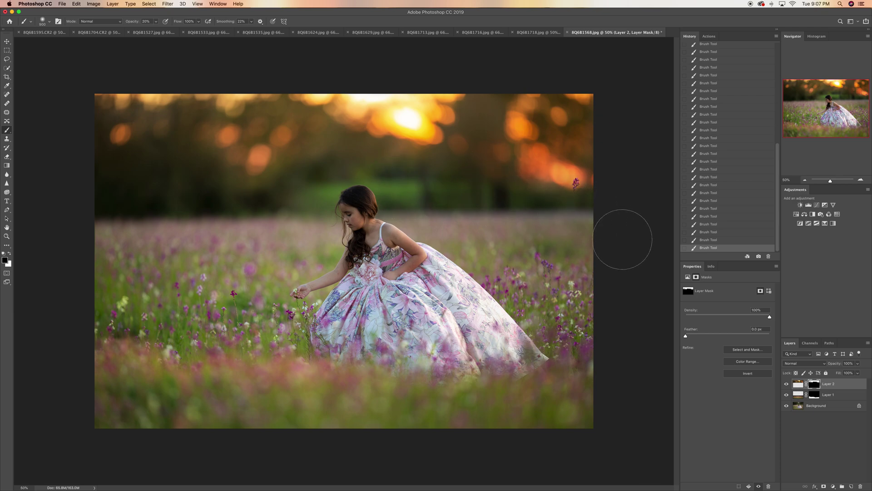
{"action": "left_click", "coordinate": [858, 364]}
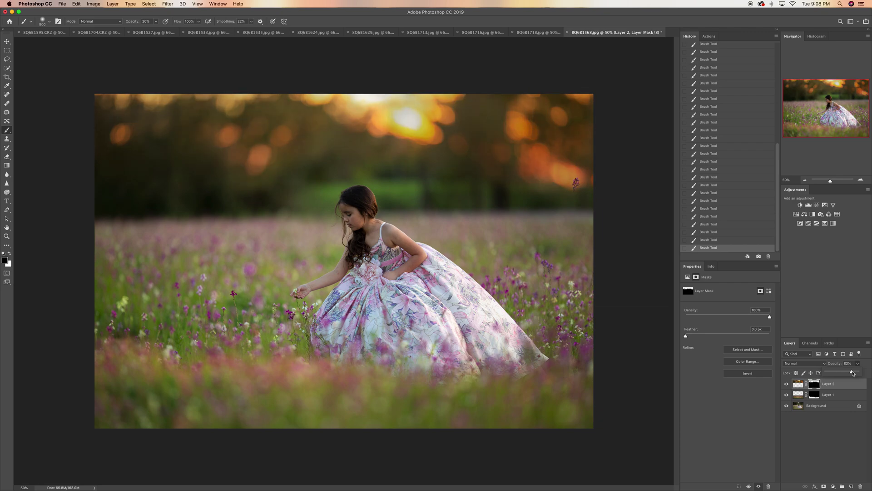
Lower the sunset layer to 82% opacity and flatten the image
{"action": "left_click_drag", "start_coordinate": [853, 373], "coordinate": [852, 373]}
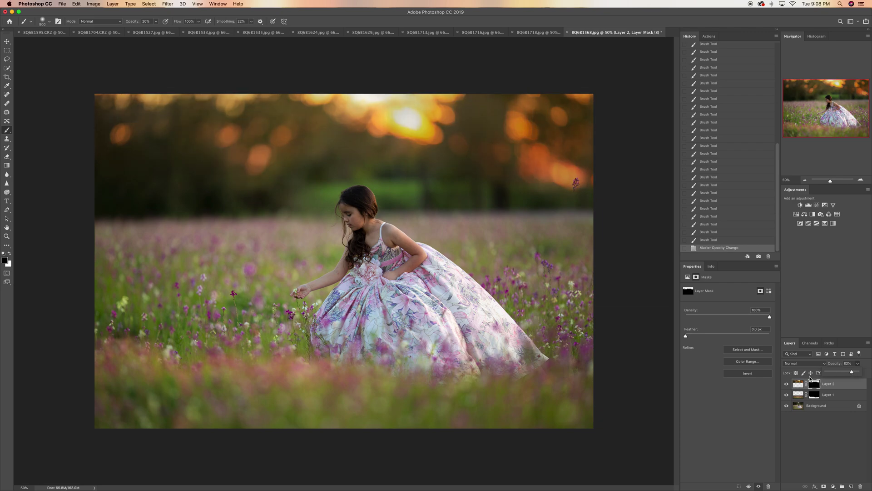
{"action": "right_click", "coordinate": [820, 410]}
{"action": "left_click", "coordinate": [781, 468]}
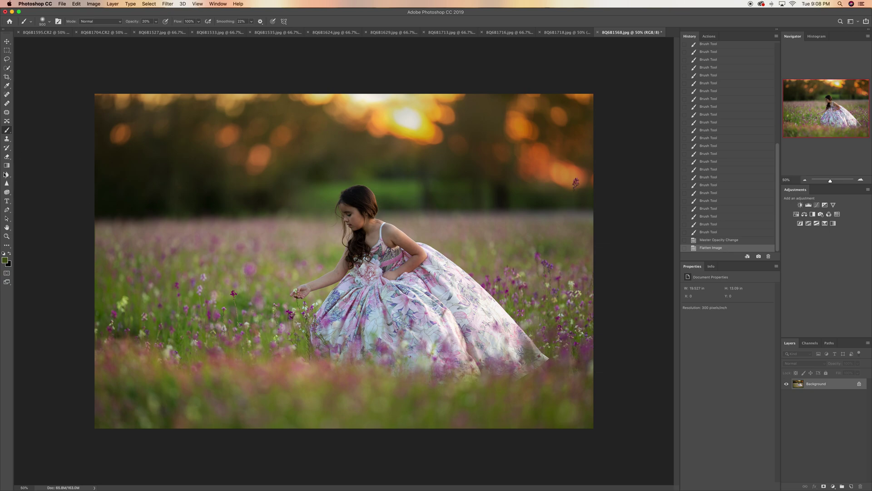
Heal away the dark flower spots along the right edge with the Spot Healing Brush
{"action": "left_click", "coordinate": [7, 94]}
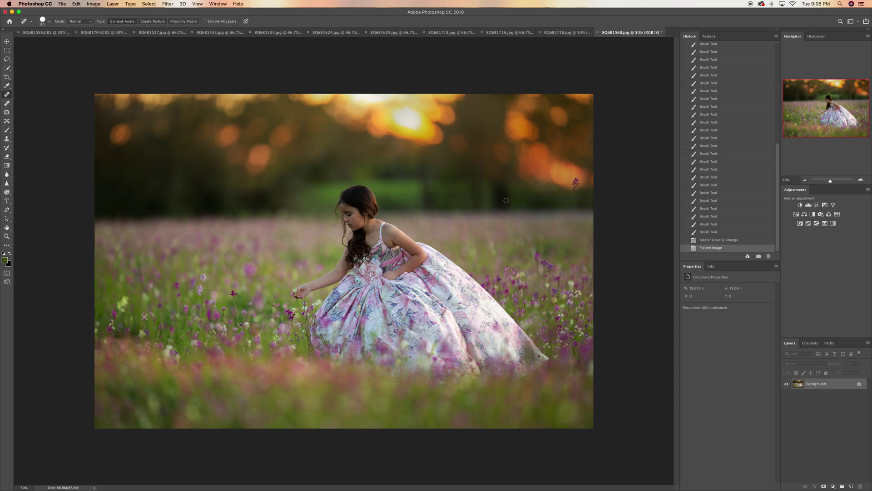
{"action": "left_click_drag", "start_coordinate": [576, 186], "coordinate": [576, 181]}
{"action": "left_click_drag", "start_coordinate": [576, 191], "coordinate": [577, 188]}
{"action": "left_click", "coordinate": [577, 188]}
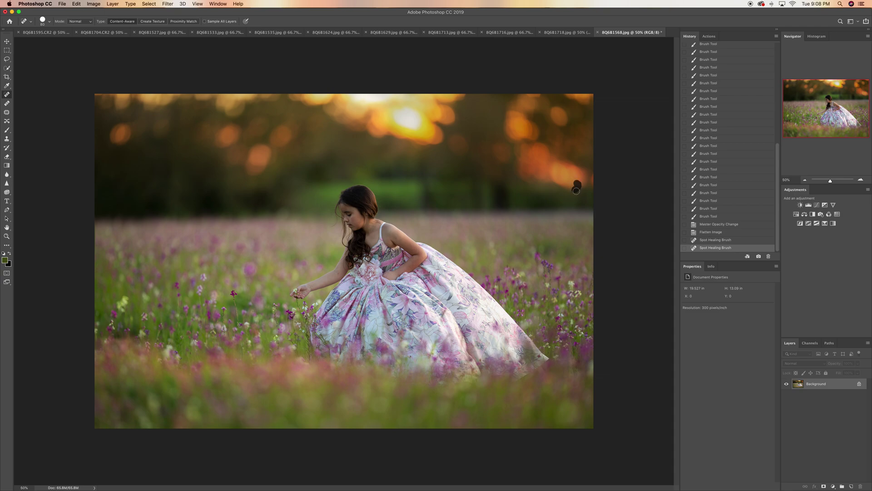
{"action": "left_click", "coordinate": [577, 190]}
{"action": "left_click", "coordinate": [580, 200]}
{"action": "left_click", "coordinate": [582, 232]}
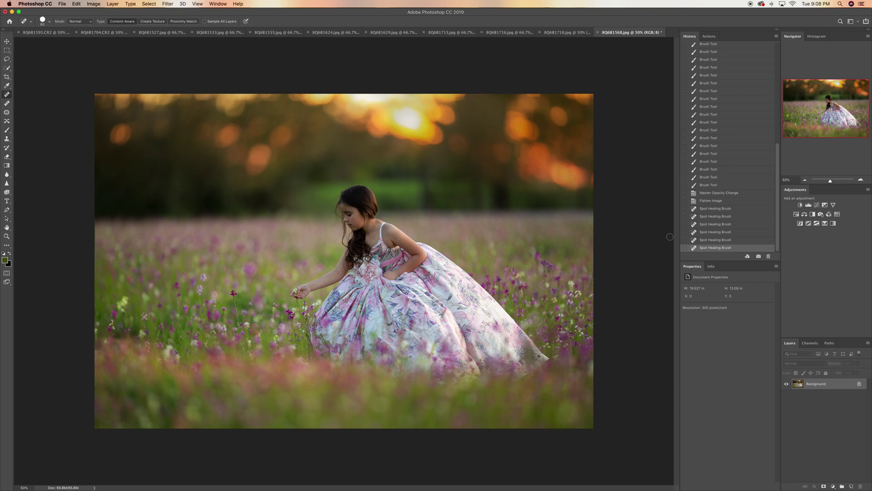
{"action": "scroll", "coordinate": [740, 166], "scroll_direction": "up", "scroll_amount": 10}
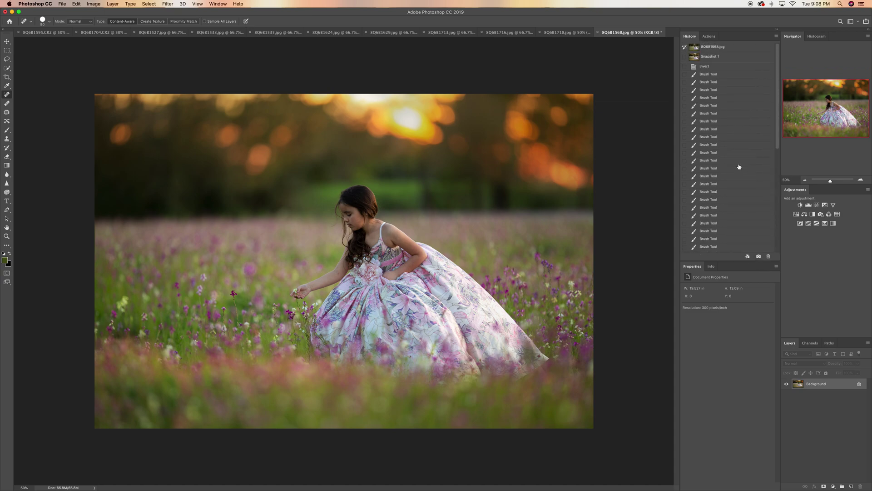
Toggle History between the original state and Snapshot 1 twice, then move to the 8Q6B1533.jpg document
{"action": "left_click", "coordinate": [725, 50]}
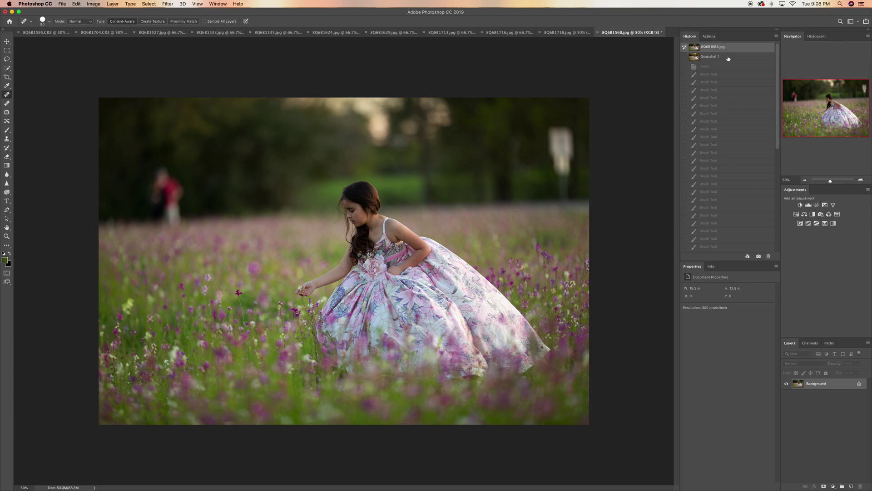
{"action": "left_click", "coordinate": [726, 58]}
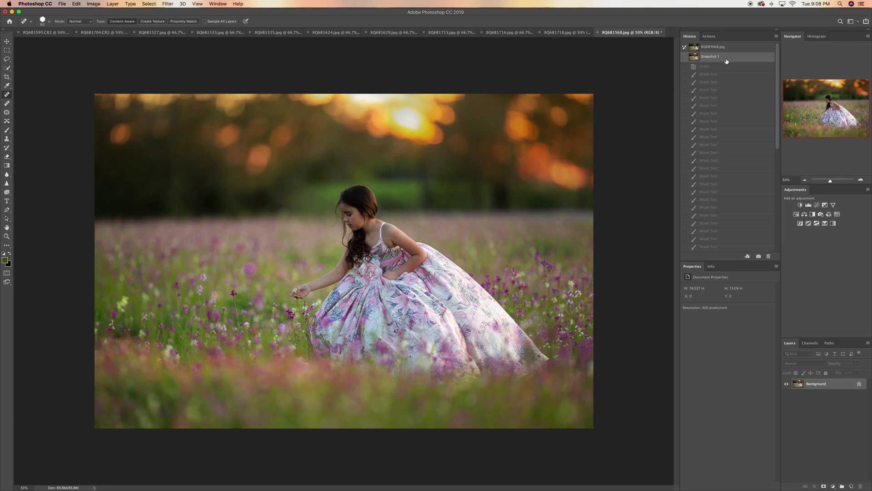
{"action": "left_click", "coordinate": [724, 52]}
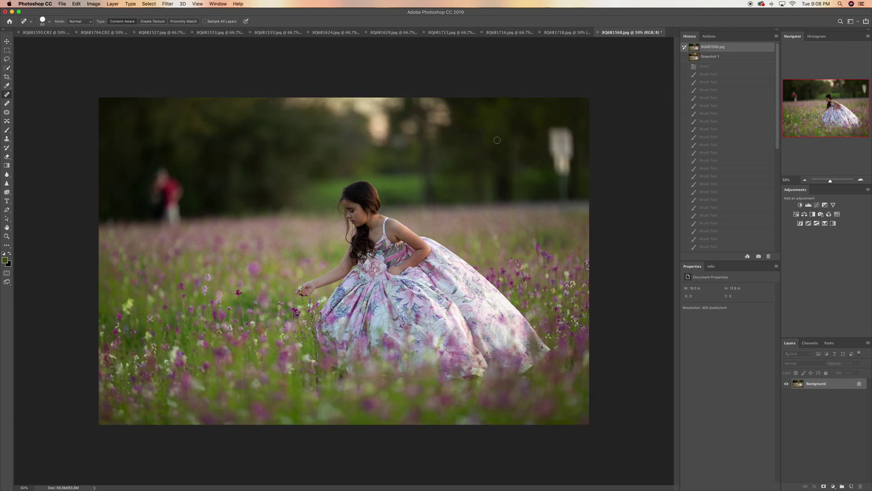
{"action": "left_click", "coordinate": [716, 58]}
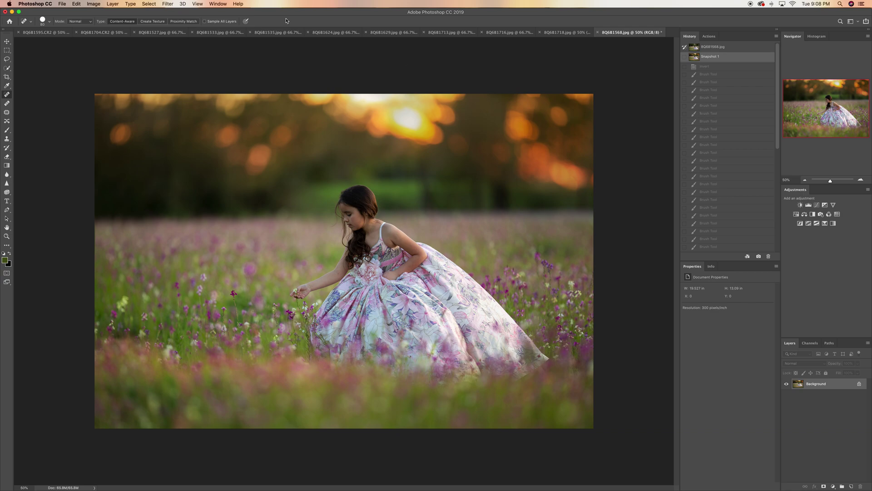
{"action": "left_click", "coordinate": [230, 34]}
Cycle through the open tabs, close 8Q6B1535.jpg, and bring 8Q6B1624.jpg to the front
{"action": "left_click", "coordinate": [292, 32]}
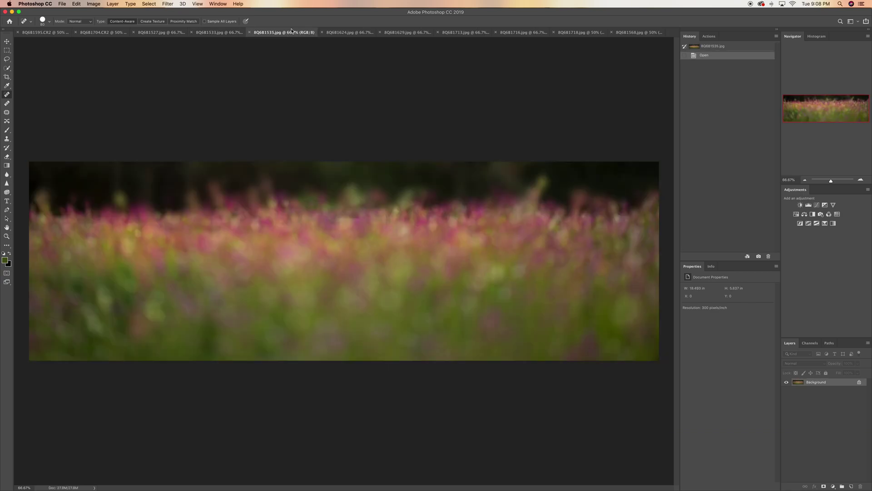
{"action": "left_click", "coordinate": [216, 33]}
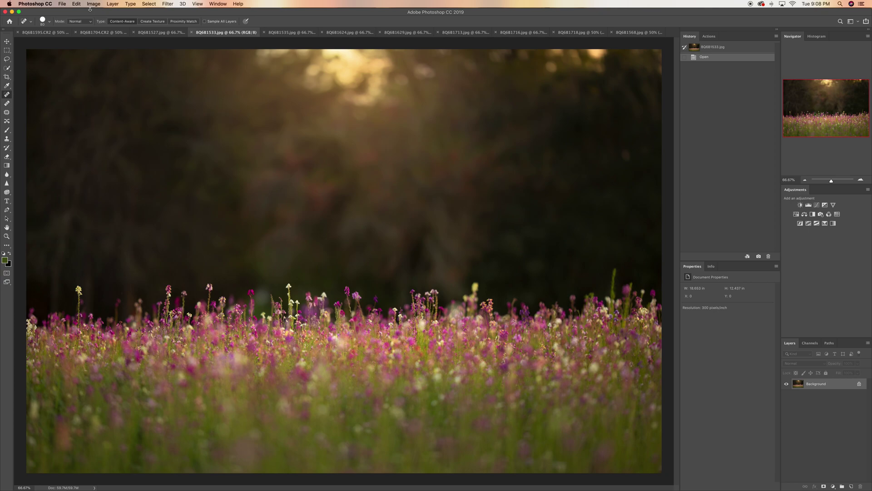
{"action": "left_click", "coordinate": [105, 32]}
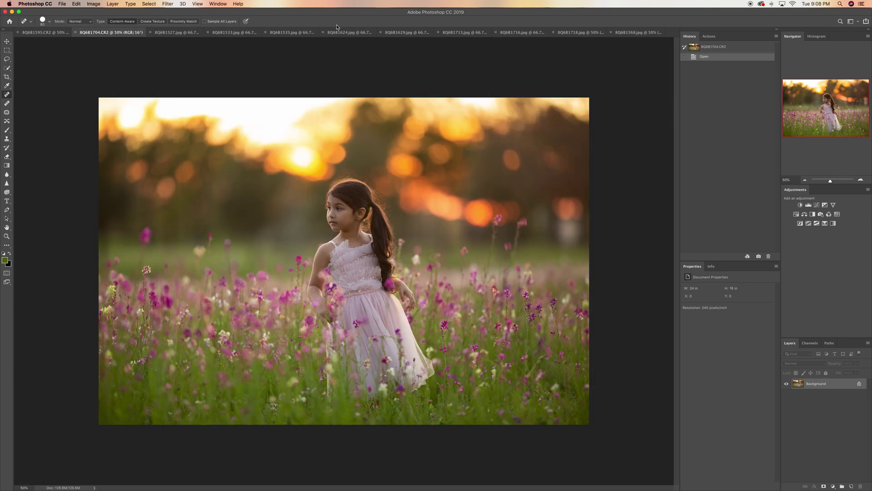
{"action": "left_click", "coordinate": [303, 33]}
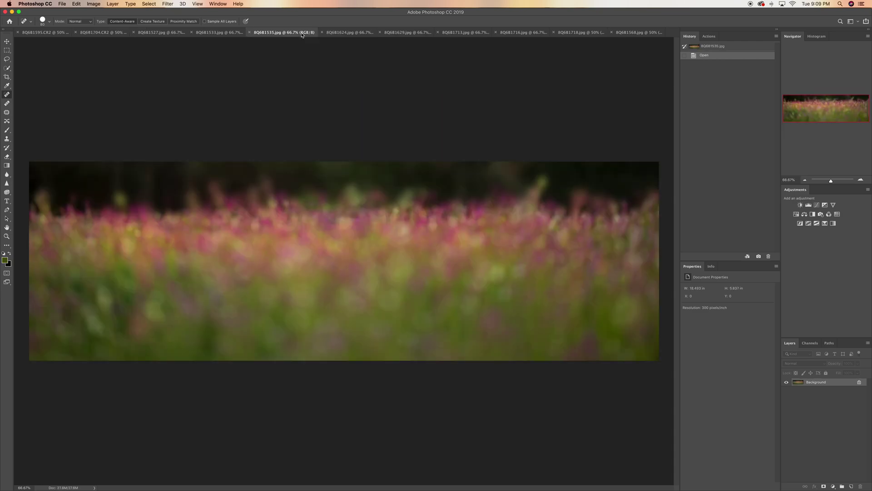
{"action": "left_click", "coordinate": [250, 33]}
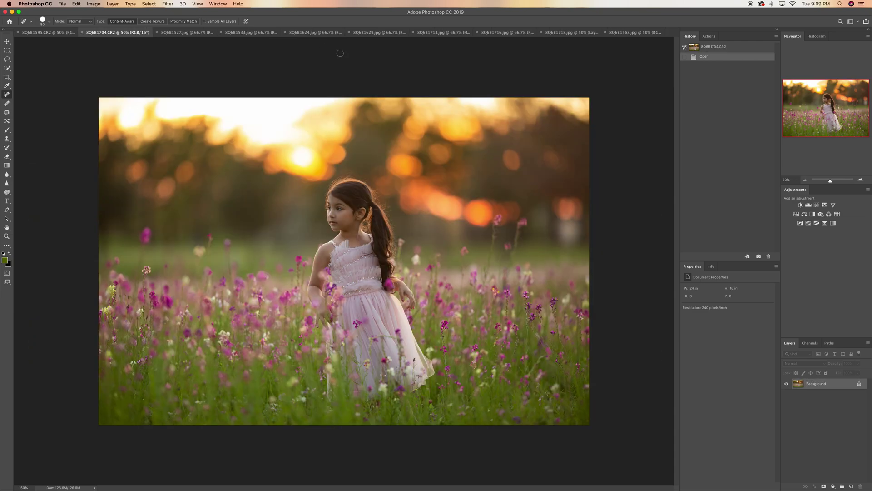
{"action": "left_click", "coordinate": [316, 38]}
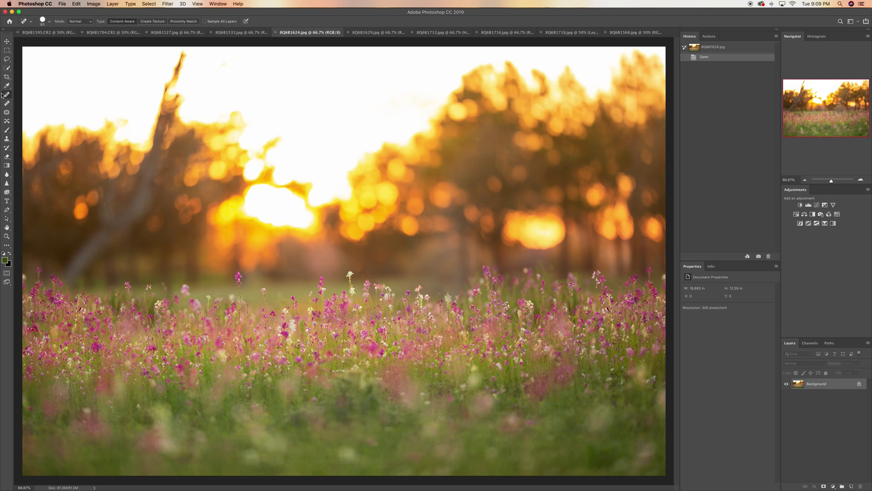
{"action": "left_click", "coordinate": [8, 50]}
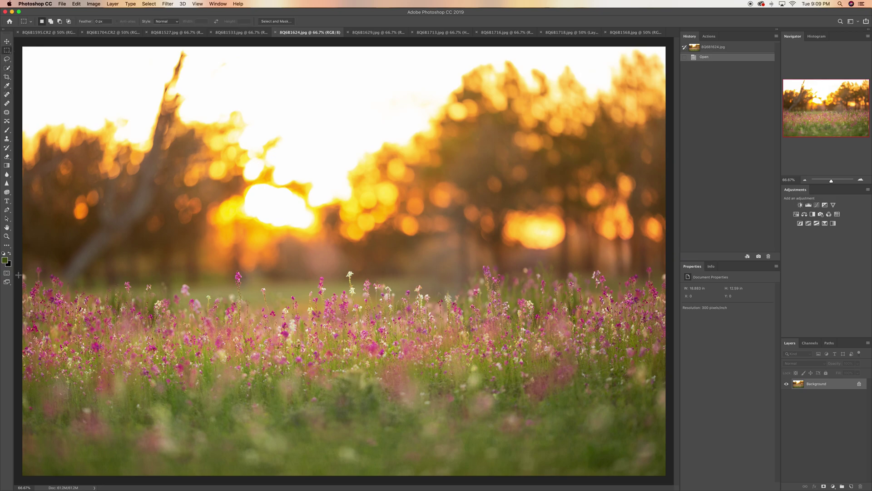
Copy the marqueed flower band to a new layer and drop it into the 8Q6B1704.CR2 photo
{"action": "left_click_drag", "start_coordinate": [23, 272], "coordinate": [678, 394]}
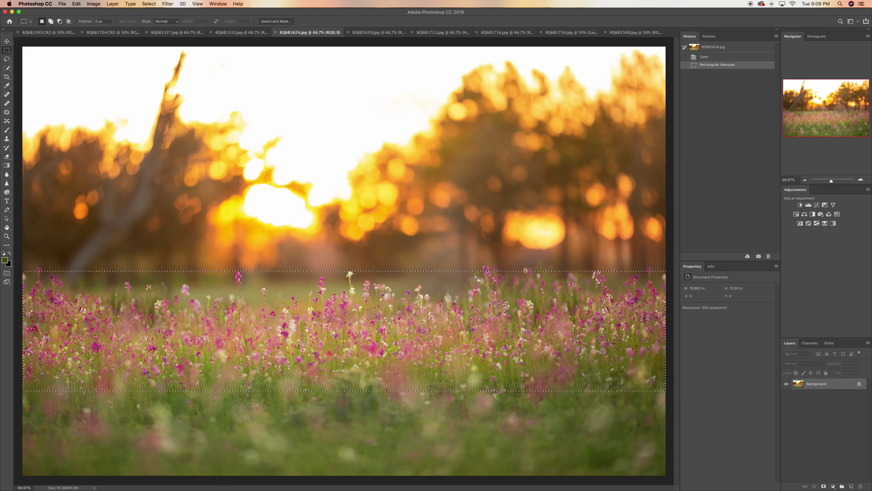
{"action": "key", "text": "super+j"}
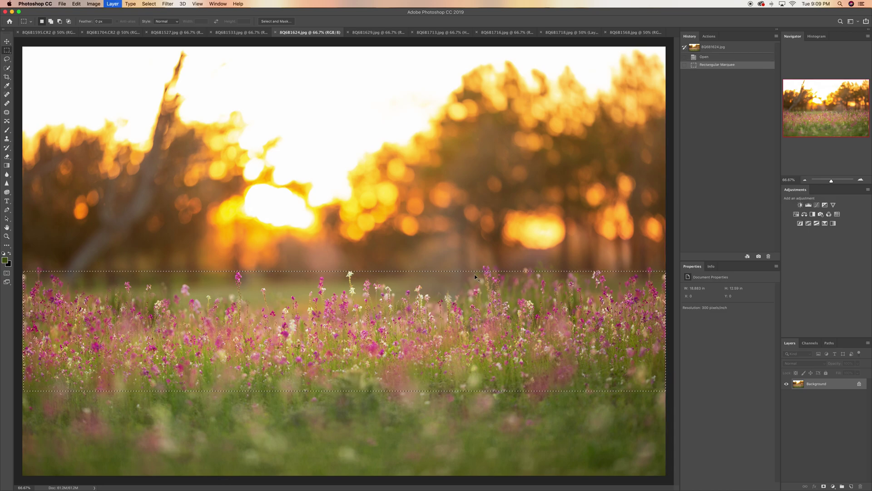
{"action": "left_click", "coordinate": [7, 41]}
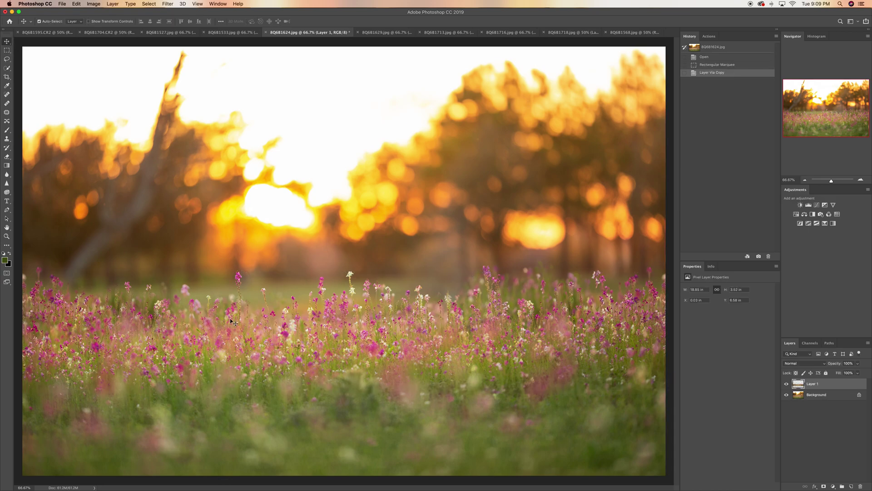
{"action": "left_click_drag", "start_coordinate": [76, 113], "coordinate": [102, 32]}
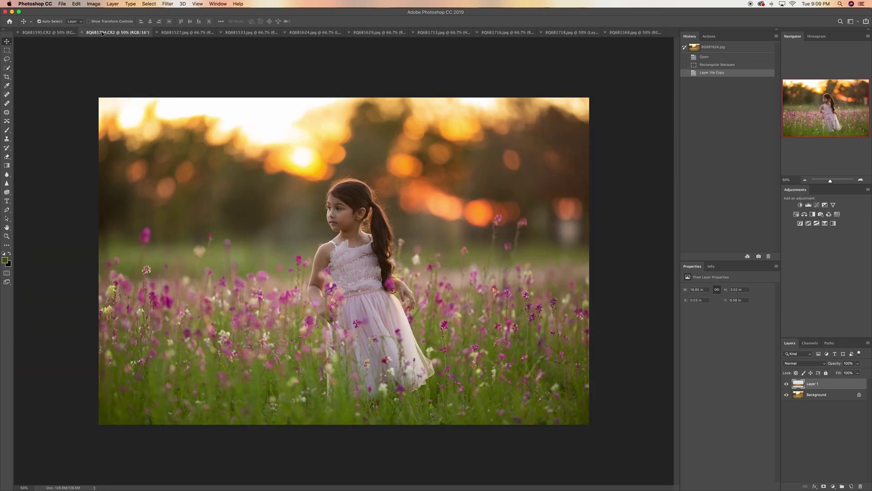
{"action": "left_click_drag", "start_coordinate": [306, 400], "coordinate": [301, 391]}
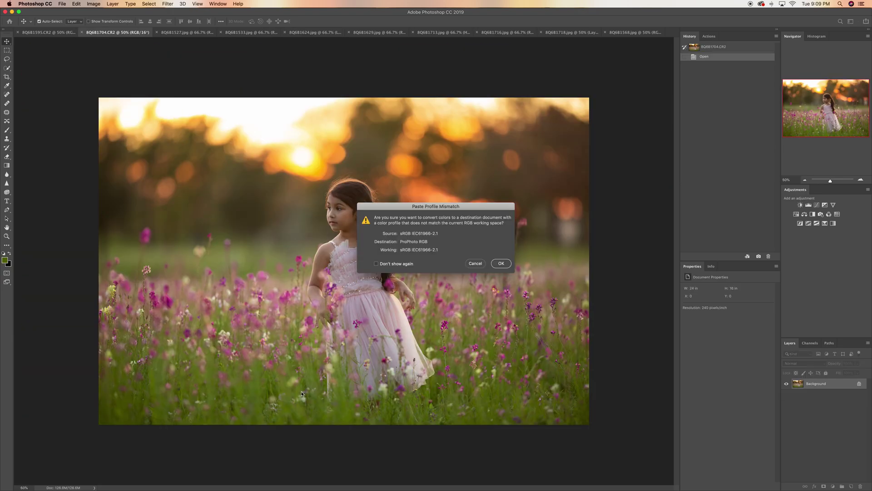
{"action": "key", "text": "Return"}
{"action": "left_click_drag", "start_coordinate": [300, 395], "coordinate": [326, 378]}
Free Transform the flower strip larger and wider to span the bottom of the girl's photo
{"action": "key", "text": "super+t"}
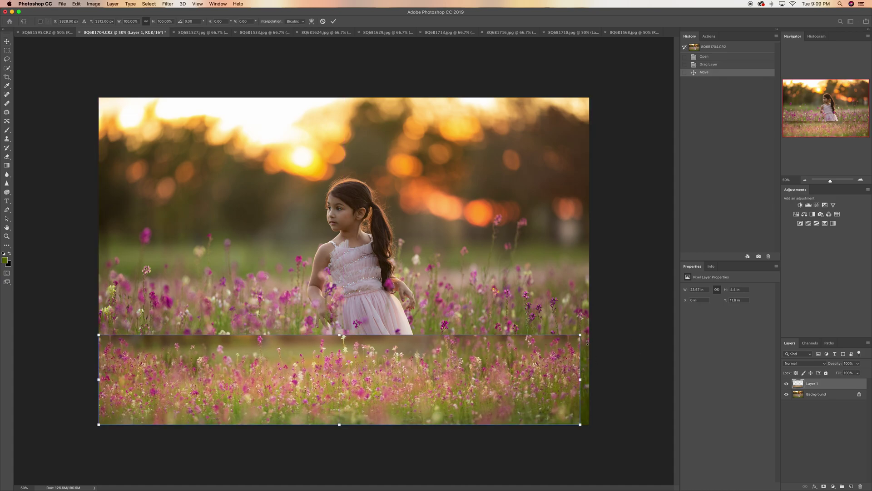
{"action": "left_click_drag", "start_coordinate": [579, 335], "coordinate": [672, 306]}
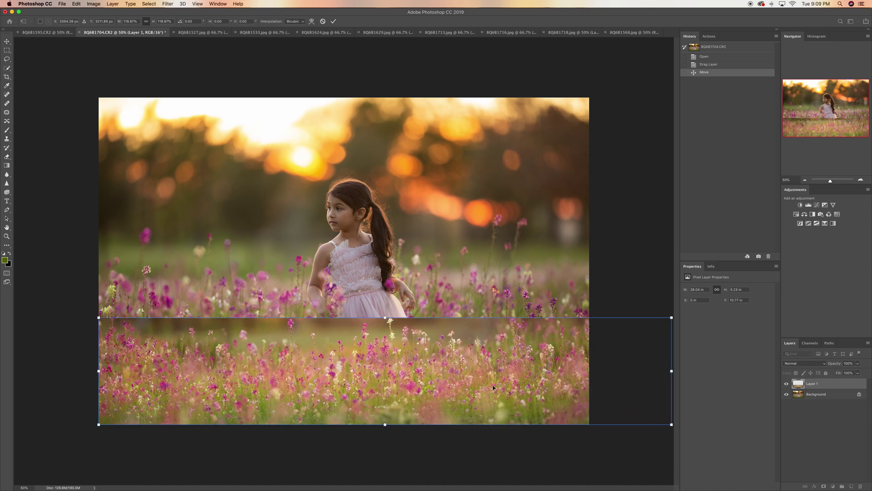
{"action": "left_click_drag", "start_coordinate": [493, 390], "coordinate": [480, 393]}
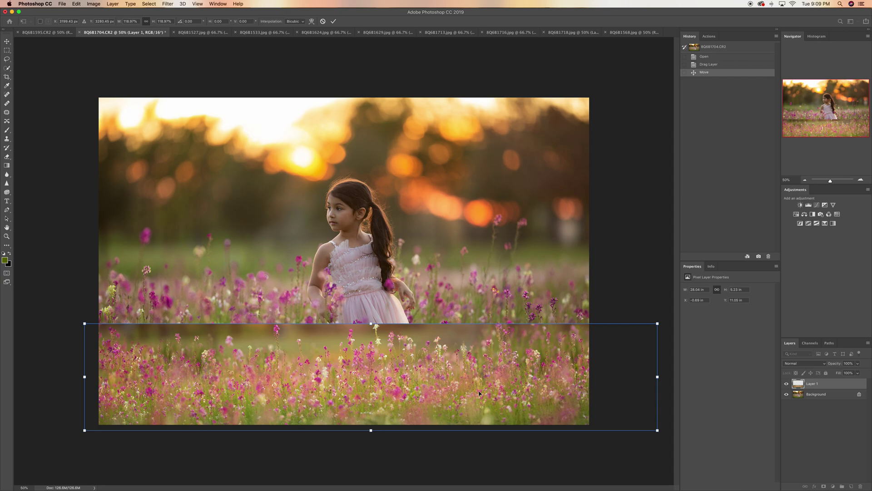
{"action": "key", "text": "Return"}
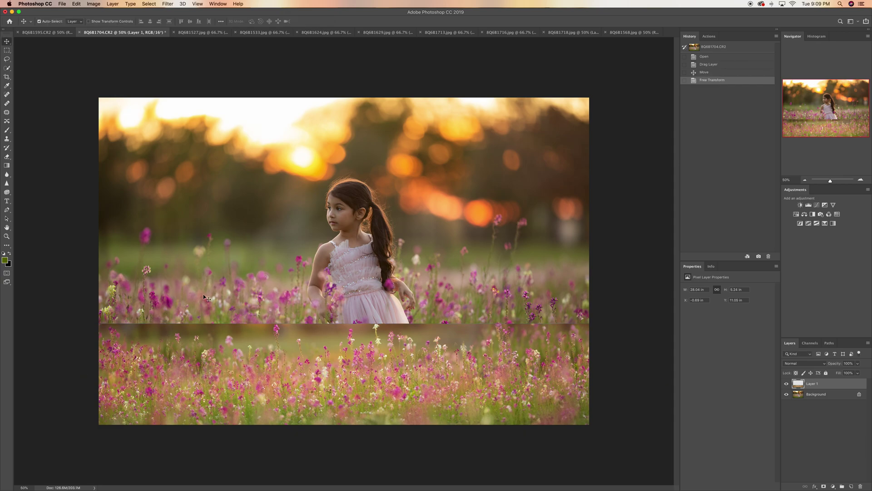
{"action": "key", "text": "super+t"}
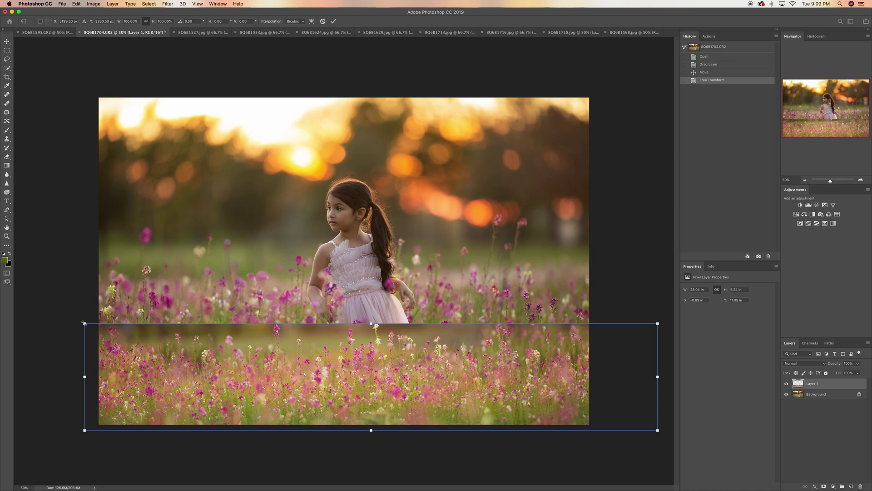
{"action": "left_click_drag", "start_coordinate": [85, 323], "coordinate": [48, 316]}
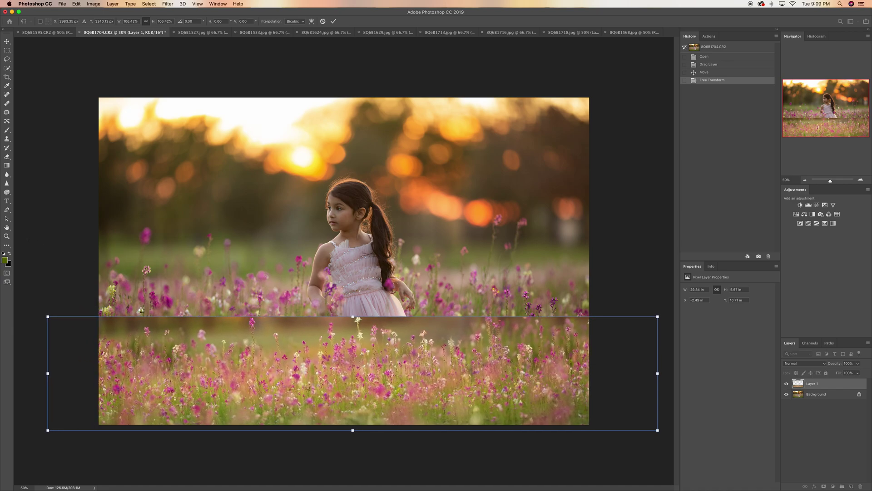
{"action": "key", "text": "Return"}
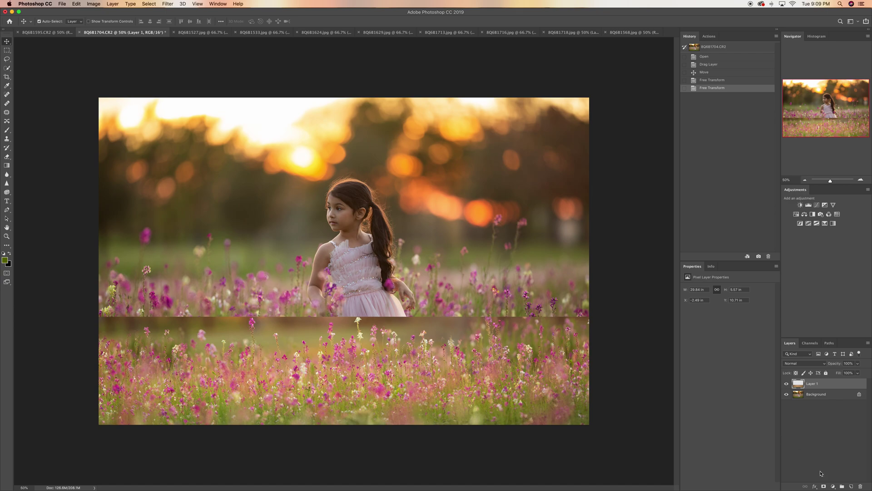
Give the flower layer an inverted black mask and set a white brush at 100% opacity
{"action": "left_click", "coordinate": [824, 486]}
{"action": "key", "text": "super+i"}
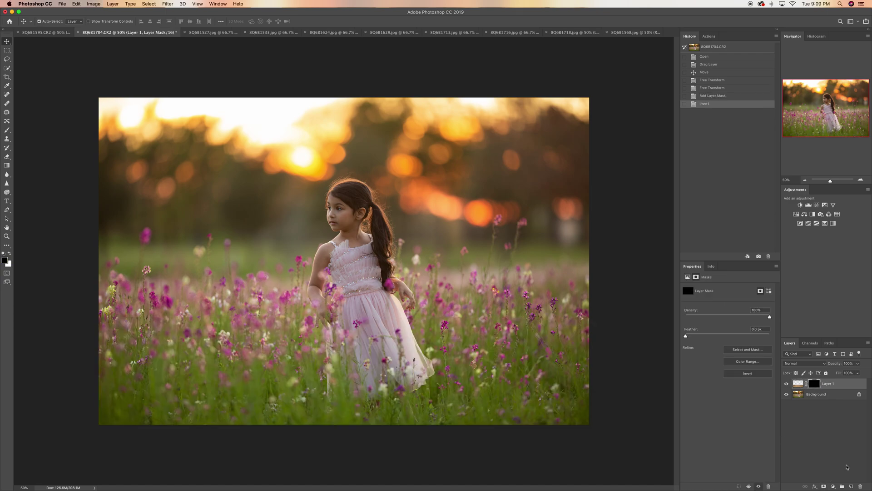
{"action": "left_click", "coordinate": [6, 129]}
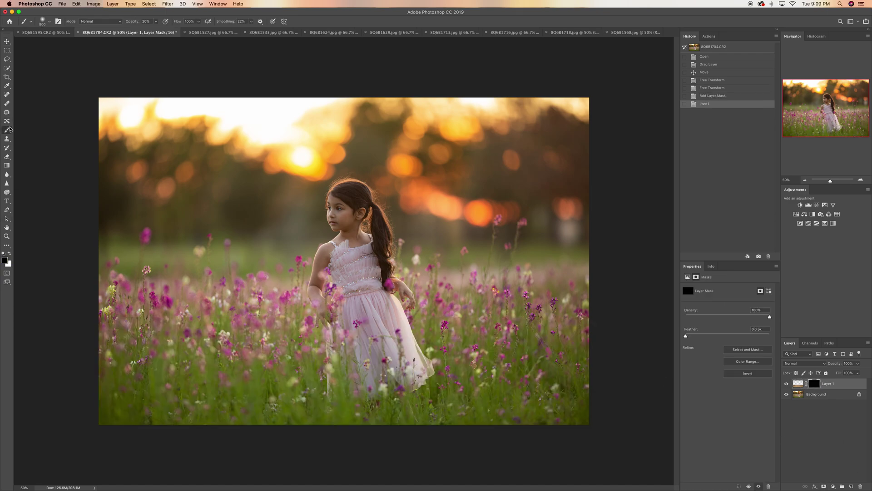
{"action": "key", "text": "x"}
{"action": "key", "text": "0"}
Paint white on the mask to reveal the copied flowers along the bottom and beside the dress
{"action": "mouse_move", "coordinate": [165, 444]}
{"action": "left_mouse_down"}
{"action": "mouse_move", "coordinate": [162, 399]}
{"action": "mouse_move", "coordinate": [155, 411]}
{"action": "mouse_move", "coordinate": [128, 406]}
{"action": "mouse_move", "coordinate": [124, 381]}
{"action": "mouse_move", "coordinate": [163, 365]}
{"action": "mouse_move", "coordinate": [179, 370]}
{"action": "mouse_move", "coordinate": [196, 402]}
{"action": "mouse_move", "coordinate": [225, 402]}
{"action": "mouse_move", "coordinate": [223, 379]}
{"action": "mouse_move", "coordinate": [293, 368]}
{"action": "left_mouse_up"}
{"action": "mouse_move", "coordinate": [293, 398]}
{"action": "left_mouse_down"}
{"action": "mouse_move", "coordinate": [356, 445]}
{"action": "mouse_move", "coordinate": [347, 427]}
{"action": "mouse_move", "coordinate": [378, 439]}
{"action": "mouse_move", "coordinate": [408, 423]}
{"action": "mouse_move", "coordinate": [475, 434]}
{"action": "mouse_move", "coordinate": [454, 402]}
{"action": "mouse_move", "coordinate": [476, 389]}
{"action": "mouse_move", "coordinate": [479, 364]}
{"action": "mouse_move", "coordinate": [501, 400]}
{"action": "mouse_move", "coordinate": [553, 388]}
{"action": "mouse_move", "coordinate": [545, 370]}
{"action": "mouse_move", "coordinate": [536, 366]}
{"action": "mouse_move", "coordinate": [586, 417]}
{"action": "mouse_move", "coordinate": [600, 400]}
{"action": "mouse_move", "coordinate": [590, 353]}
{"action": "left_mouse_up"}
{"action": "left_click", "coordinate": [439, 359]}
{"action": "left_click", "coordinate": [423, 378]}
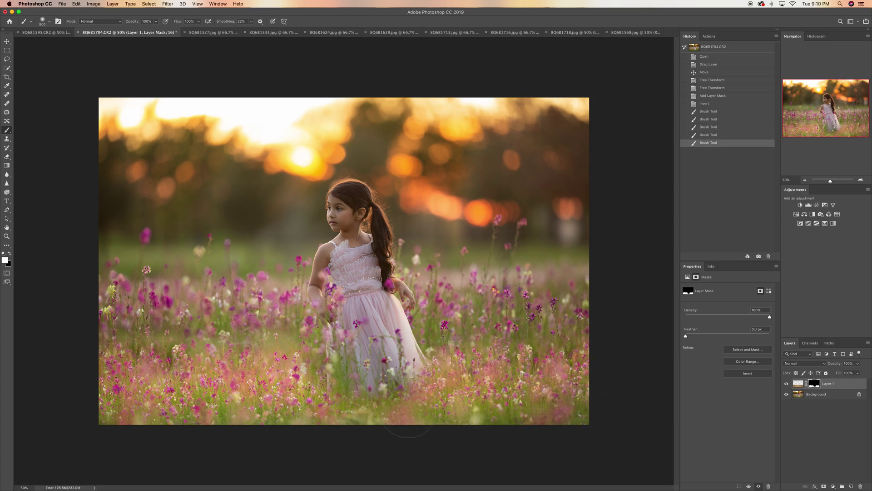
{"action": "left_click", "coordinate": [273, 359]}
{"action": "left_click", "coordinate": [245, 337]}
{"action": "left_click", "coordinate": [218, 334]}
{"action": "left_click", "coordinate": [191, 332]}
{"action": "left_click", "coordinate": [137, 327]}
{"action": "left_click", "coordinate": [168, 349]}
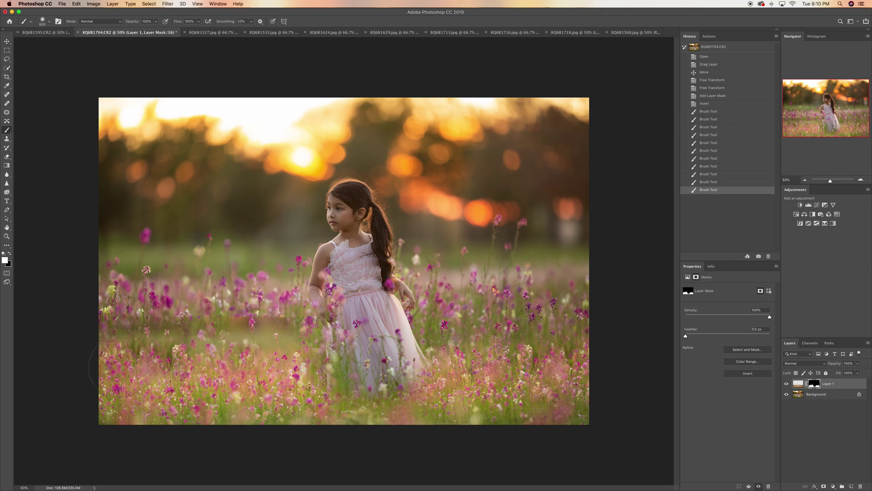
Paint black to blend the strip along the lower field, then dab the mask lightly at 20% opacity
{"action": "key", "text": "x"}
{"action": "left_click_drag", "start_coordinate": [132, 324], "coordinate": [384, 309]}
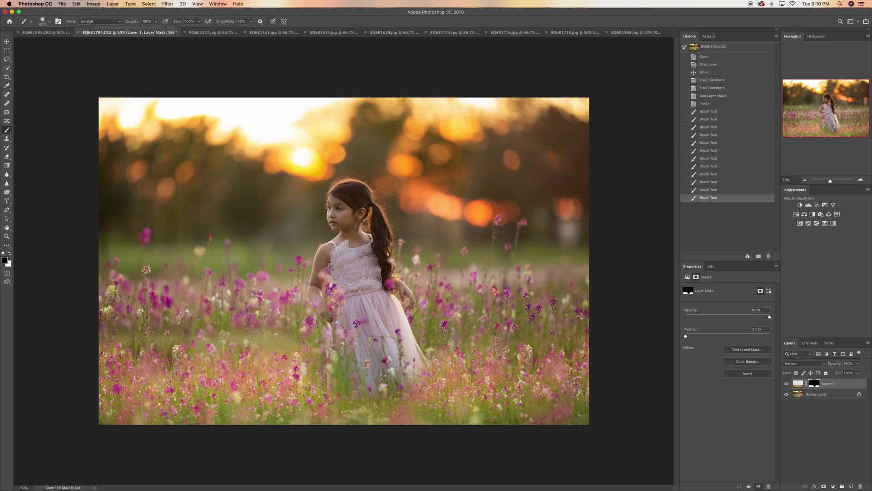
{"action": "key", "text": "2"}
{"action": "left_click", "coordinate": [258, 290]}
{"action": "left_click", "coordinate": [258, 291]}
{"action": "left_click", "coordinate": [258, 291]}
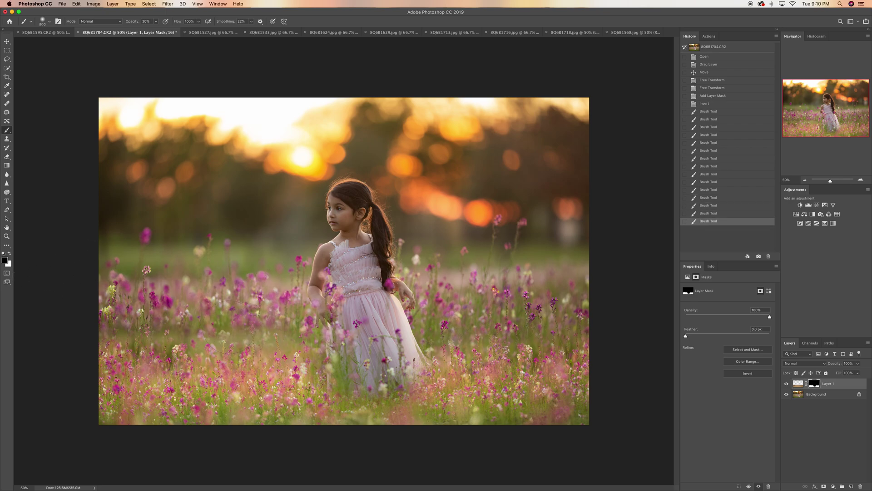
{"action": "left_click", "coordinate": [258, 291]}
{"action": "left_click", "coordinate": [258, 291]}
{"action": "key", "text": "super+t"}
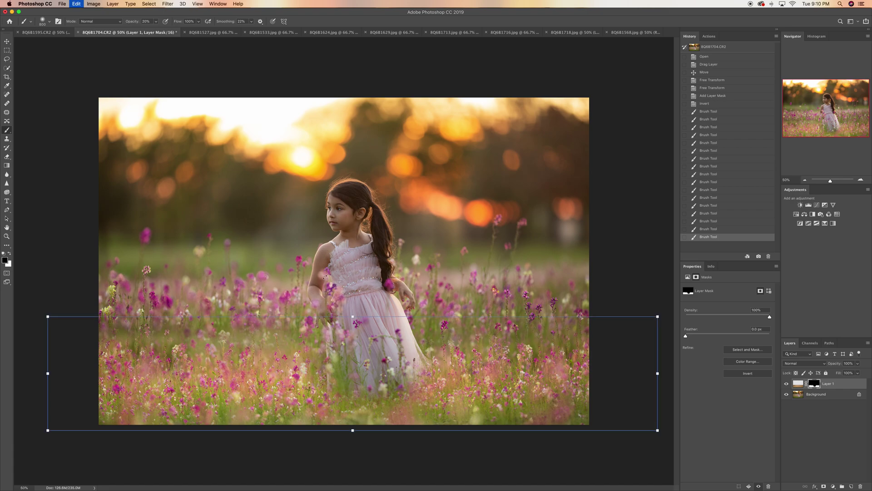
Enlarge the wildflower strip slightly and invert the Curves mask to hide the darkening
{"action": "left_click_drag", "start_coordinate": [352, 315], "coordinate": [354, 308]}
{"action": "left_click_drag", "start_coordinate": [344, 362], "coordinate": [347, 361]}
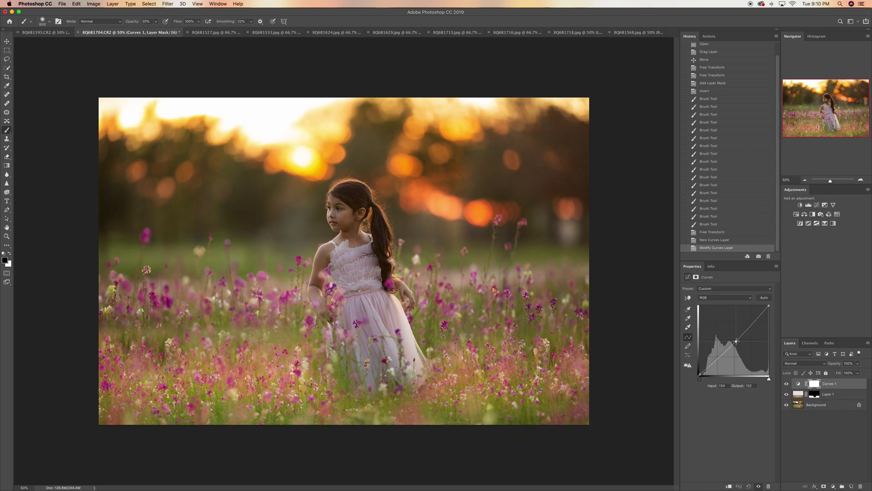
{"action": "key", "text": "super+i"}
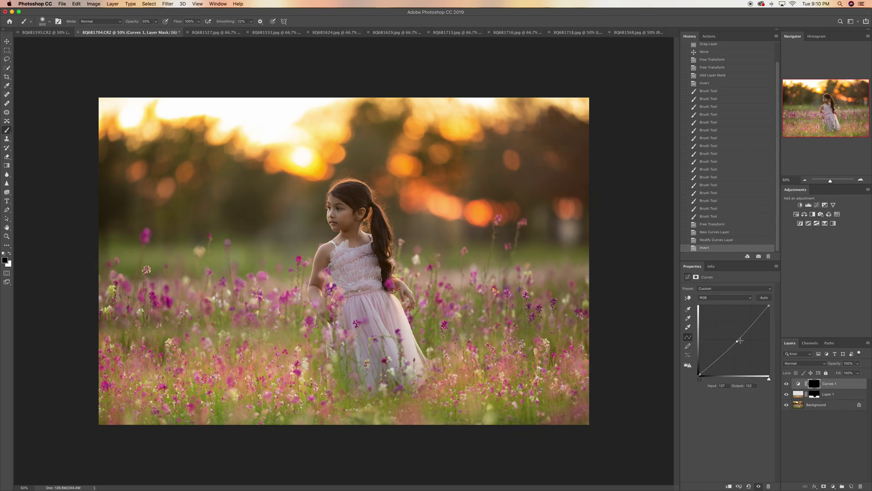
{"action": "key", "text": "x"}
Paint the darkening back in on the lower left, bottom edge and right side of the field
{"action": "left_click", "coordinate": [245, 295]}
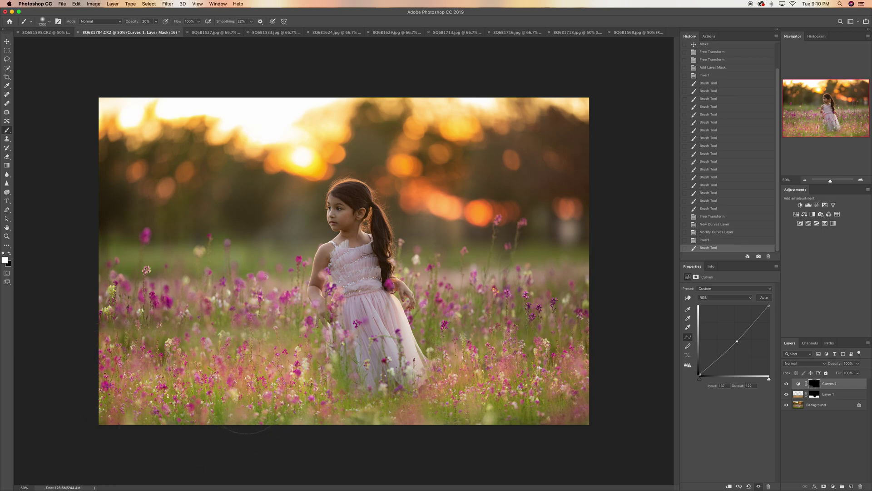
{"action": "left_click", "coordinate": [247, 298]}
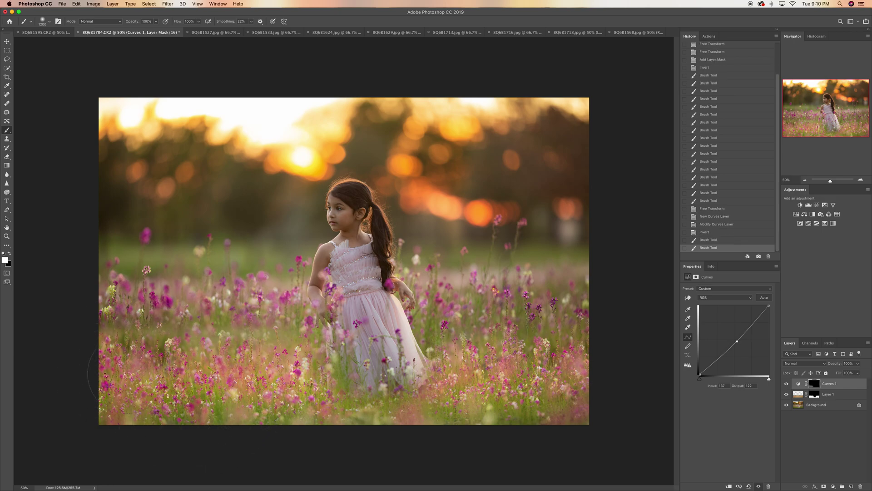
{"action": "mouse_move", "coordinate": [360, 414]}
{"action": "left_mouse_down"}
{"action": "mouse_move", "coordinate": [489, 394]}
{"action": "mouse_move", "coordinate": [537, 411]}
{"action": "left_mouse_up"}
{"action": "left_click", "coordinate": [180, 343]}
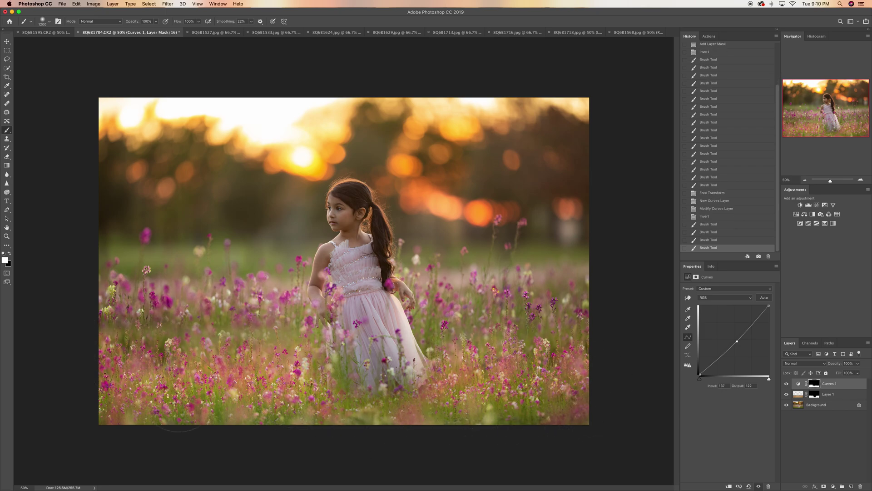
{"action": "left_click", "coordinate": [513, 330]}
{"action": "left_click", "coordinate": [632, 384]}
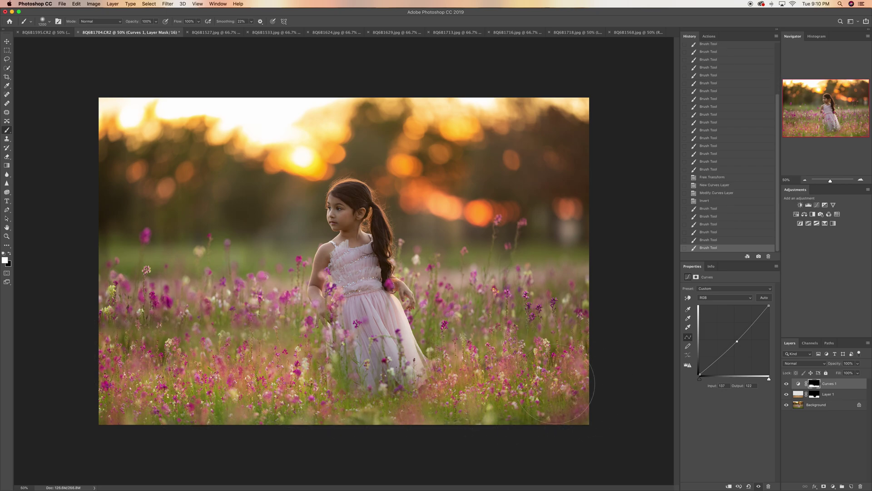
{"action": "left_click", "coordinate": [640, 363]}
Remove darkening near the right edge and stretch the Curves mask upward to about 107.5%
{"action": "key", "text": "x"}
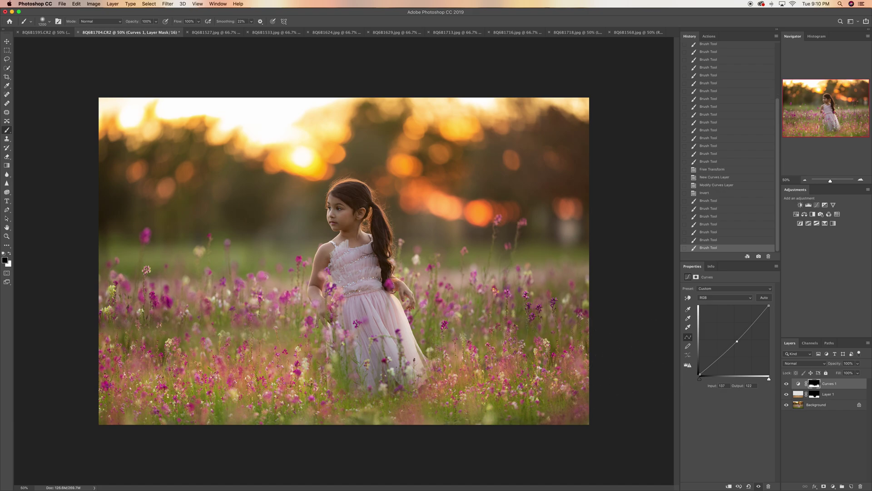
{"action": "left_click", "coordinate": [600, 323]}
{"action": "left_click", "coordinate": [609, 331]}
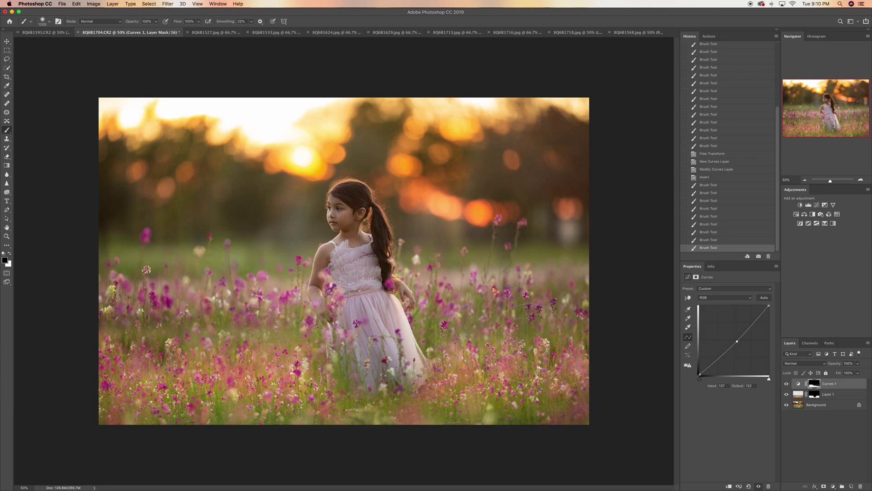
{"action": "key", "text": "super+t"}
{"action": "left_click_drag", "start_coordinate": [343, 252], "coordinate": [344, 237]}
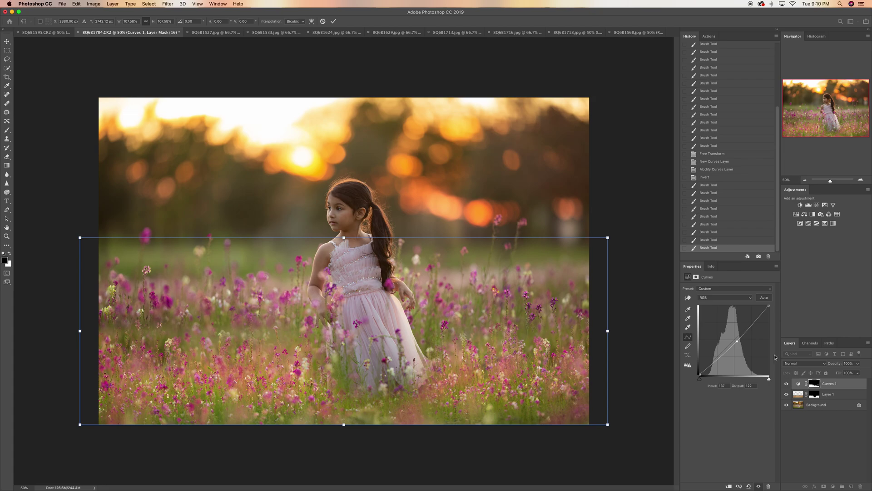
Commit the mask resize, then scale Layer 1 to about 112% and nudge it up and right
{"action": "key", "text": "Return"}
{"action": "left_click", "coordinate": [843, 399]}
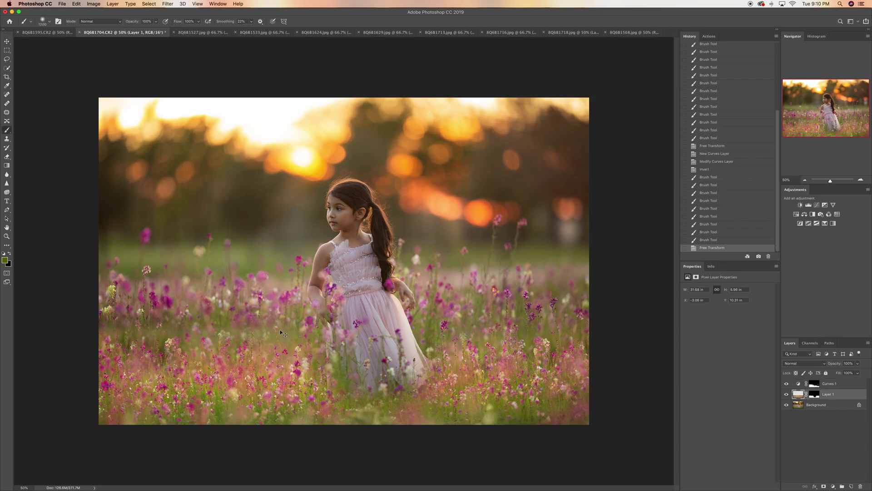
{"action": "key", "text": "super+t"}
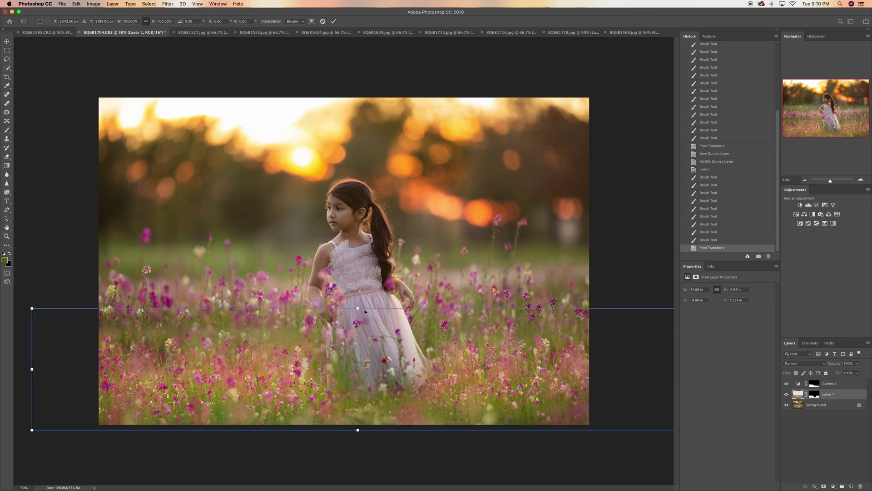
{"action": "left_click_drag", "start_coordinate": [358, 309], "coordinate": [358, 293]}
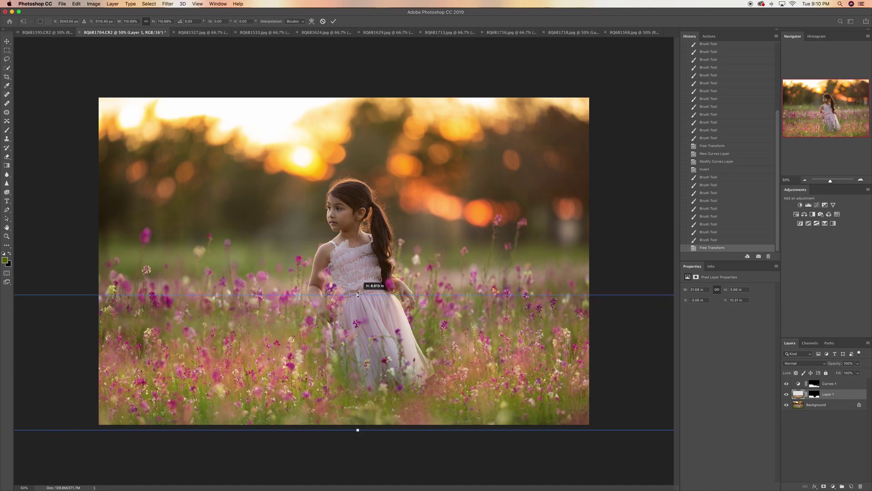
{"action": "left_click_drag", "start_coordinate": [337, 326], "coordinate": [342, 320]}
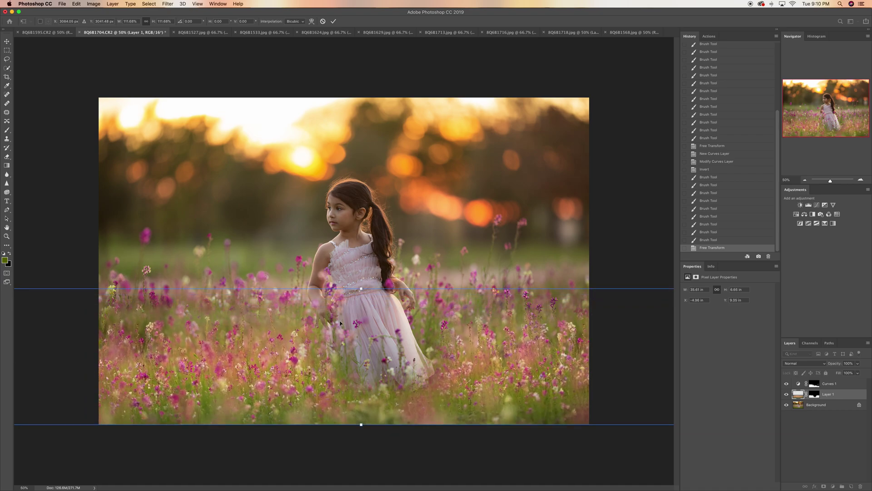
{"action": "key", "text": "Return"}
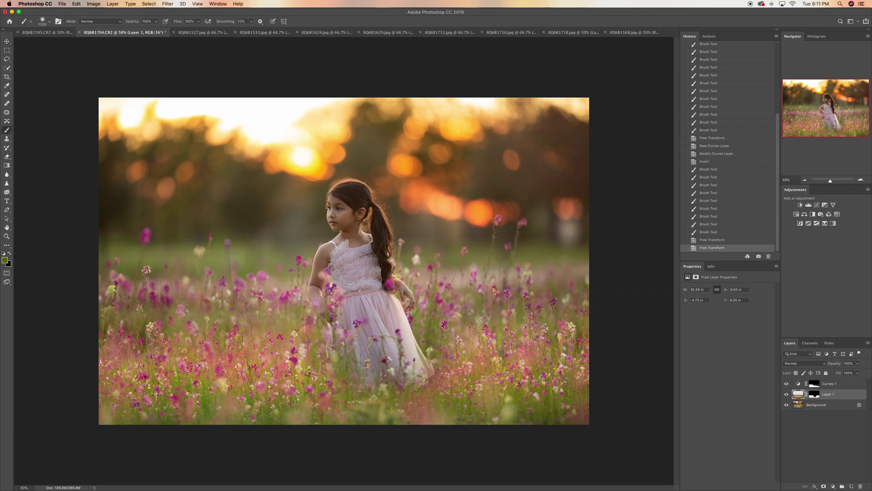
{"action": "left_click", "coordinate": [336, 34]}
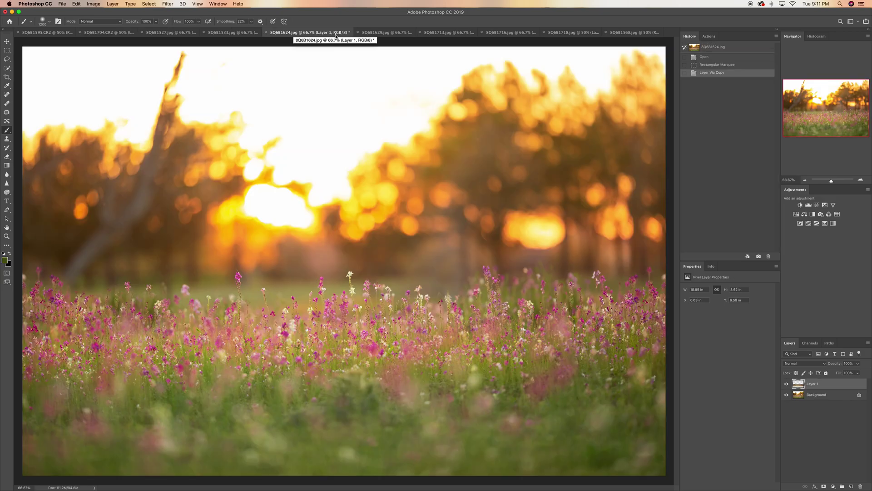
Zoom out and browse the open photos (1713, 1629, 1527, 1704, 1595), ending on 8Q6B1716.jpg
{"action": "key", "text": "super+minus"}
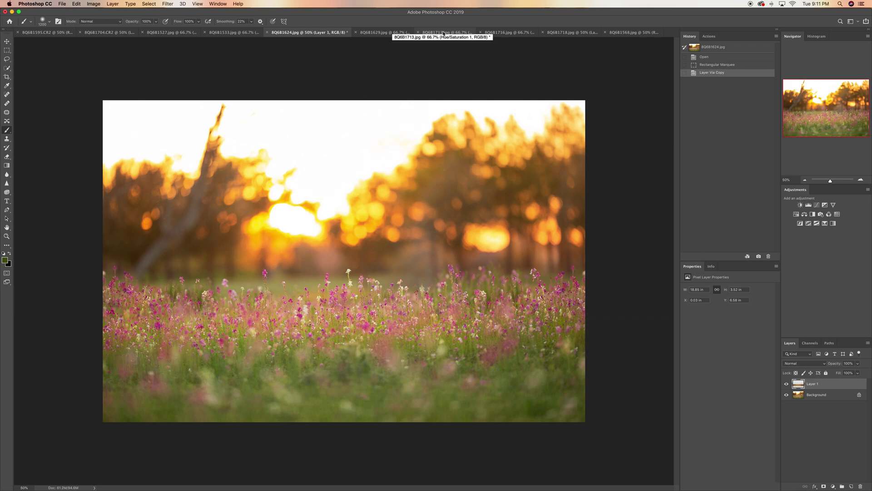
{"action": "left_click", "coordinate": [445, 33]}
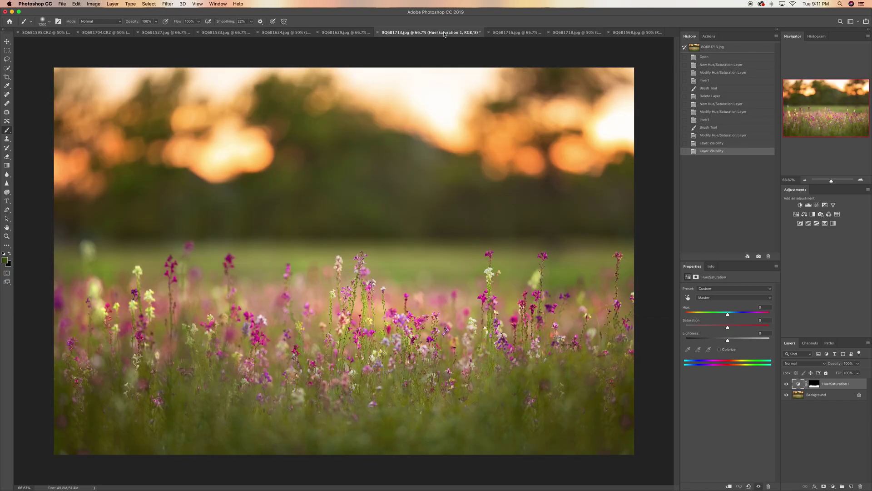
{"action": "left_click", "coordinate": [354, 33]}
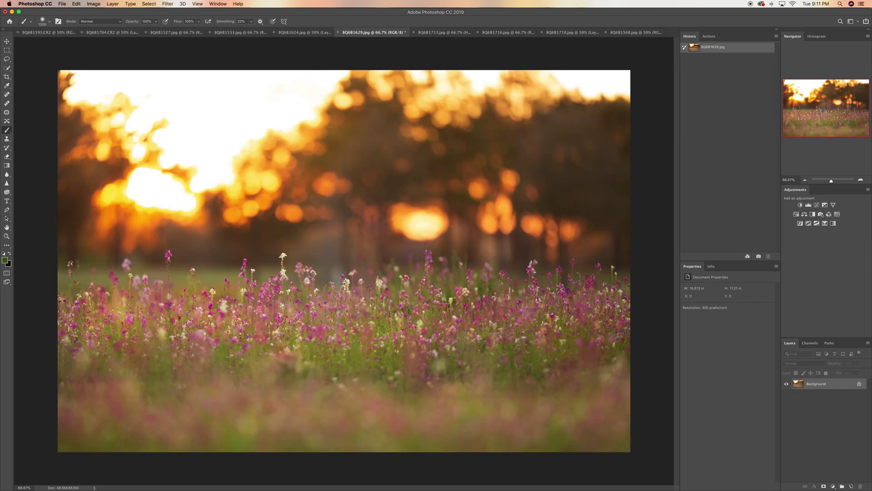
{"action": "left_click", "coordinate": [188, 32]}
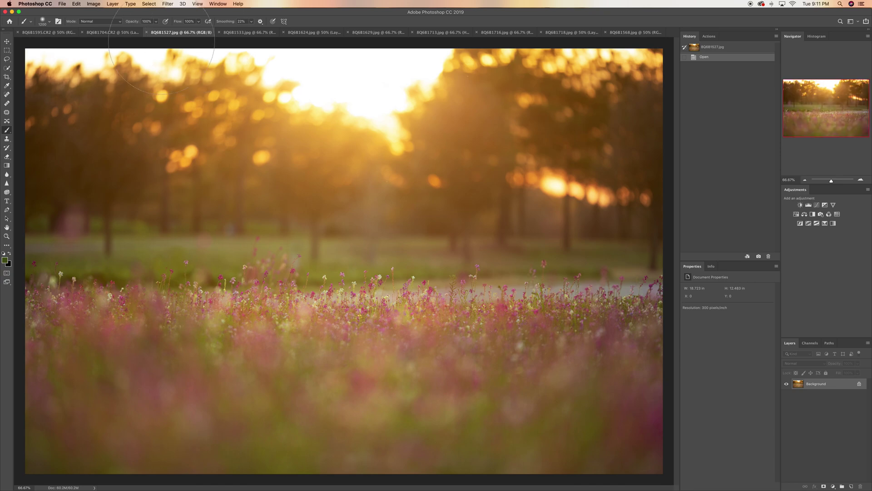
{"action": "left_click", "coordinate": [116, 33]}
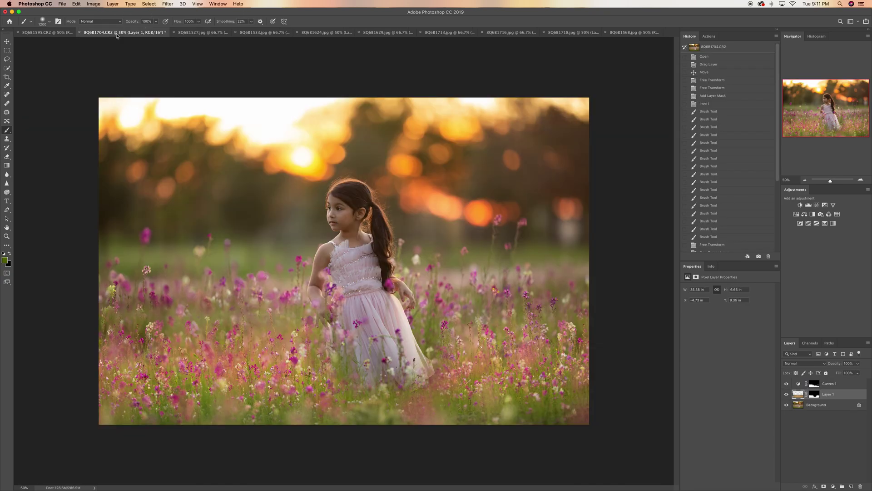
{"action": "left_click", "coordinate": [43, 33]}
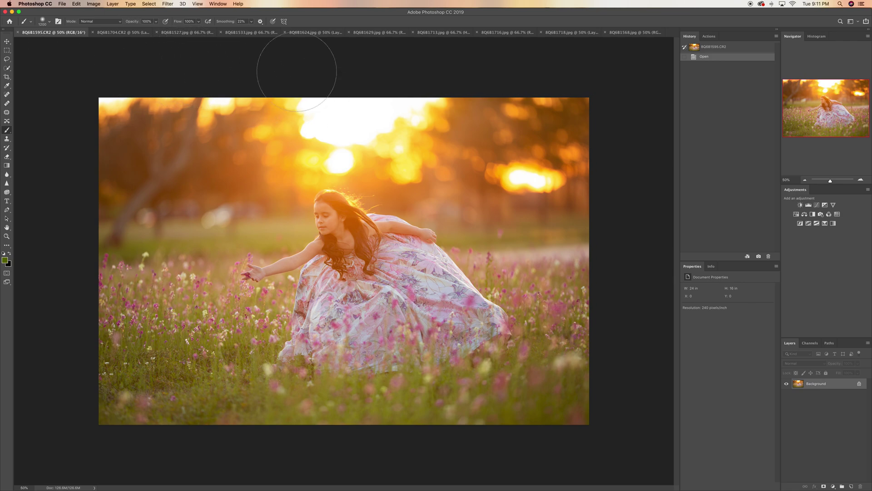
{"action": "left_click", "coordinate": [443, 33]}
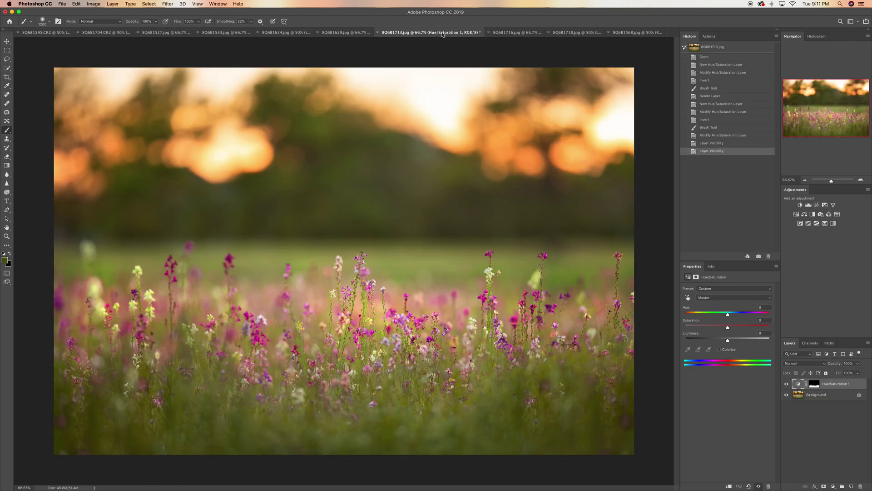
{"action": "left_click", "coordinate": [513, 33]}
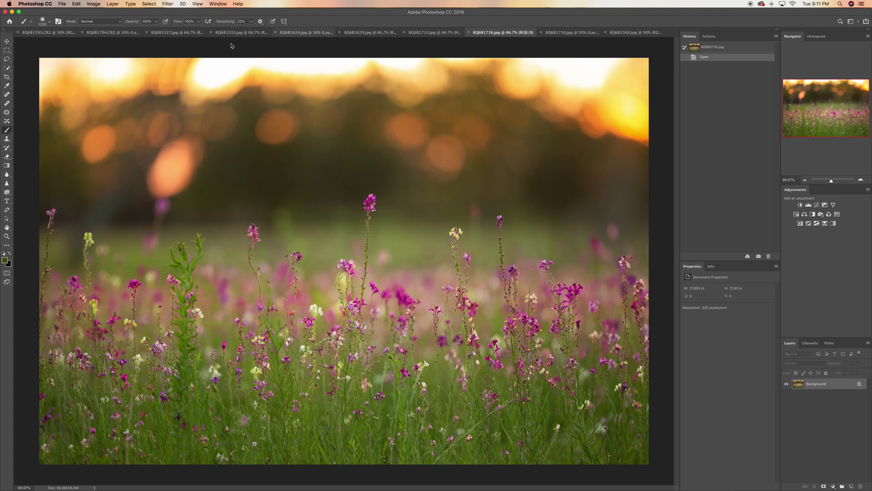